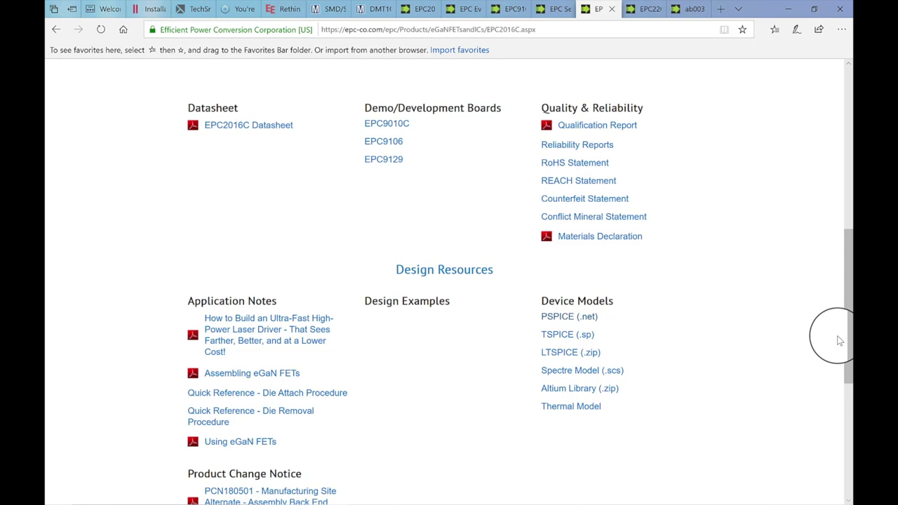
Step: Save the EPC2016C PSPICE device model as EPC2016C_V2_PSPICE.net in the C:\MC12\LIBRARY folder
right_click(561, 320)
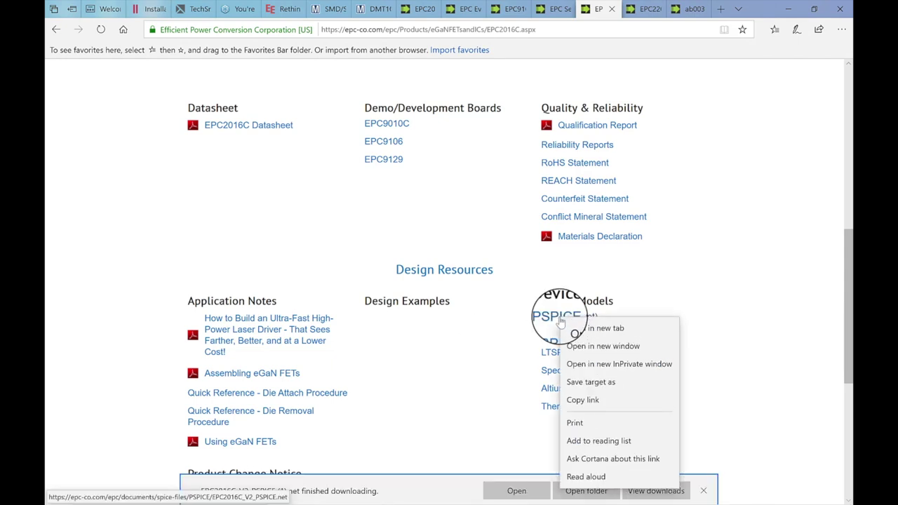
click(591, 382)
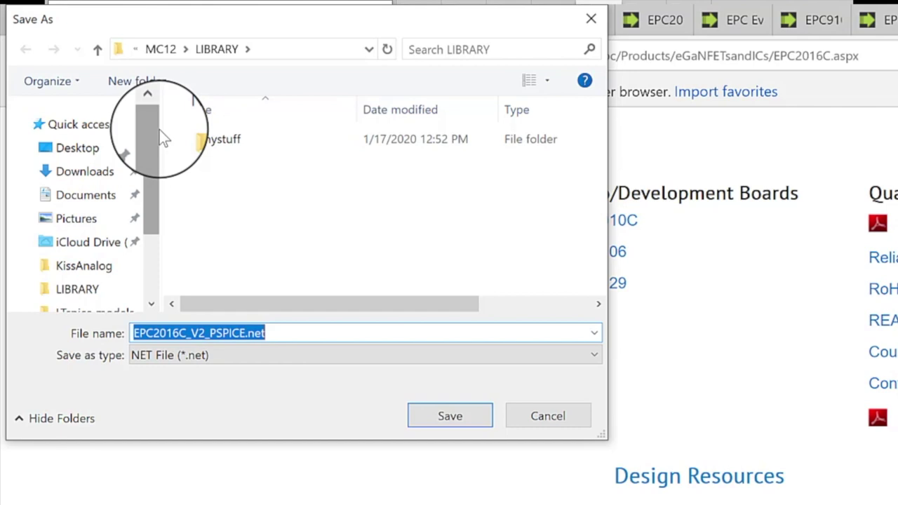
drag(159, 130, 149, 260)
click(69, 228)
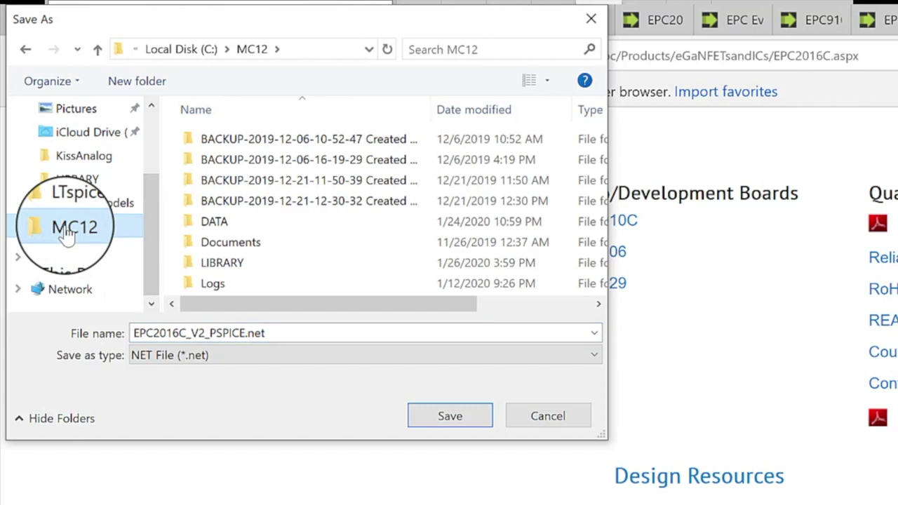
double_click(188, 263)
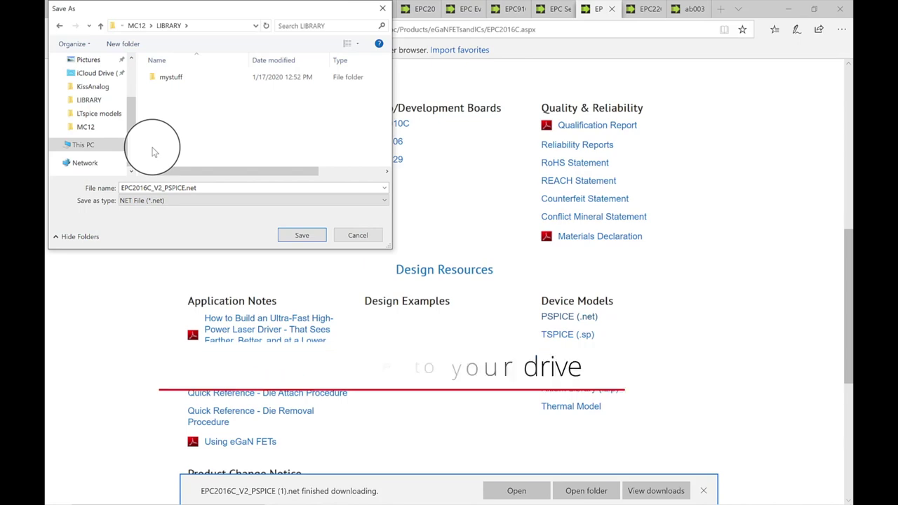
click(301, 236)
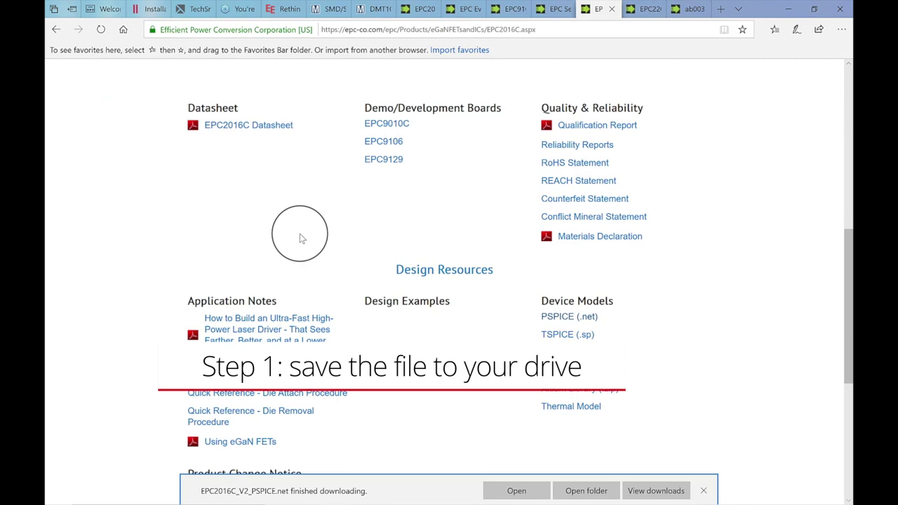
Step: In the MC12 LIBRARY folder, rename the downloaded model file to EPC2016C_V2_PSPICE.lib and accept the extension change
click(595, 491)
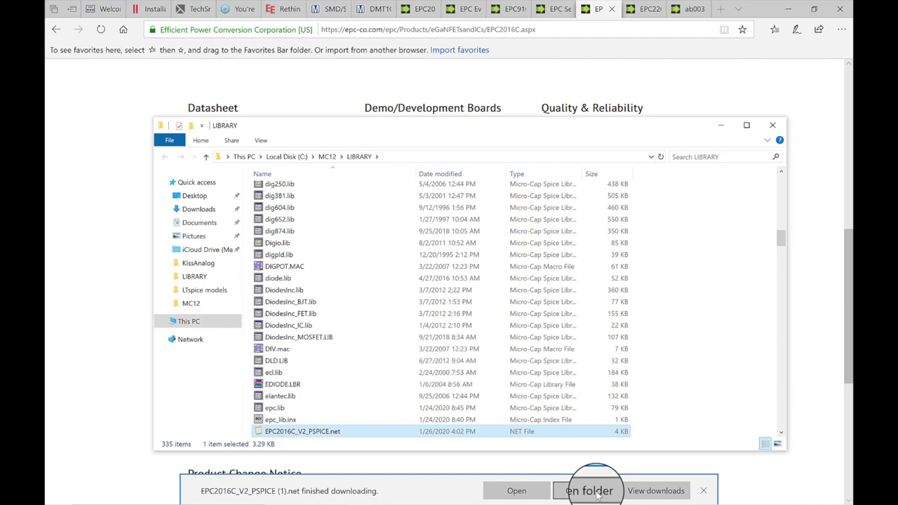
click(191, 304)
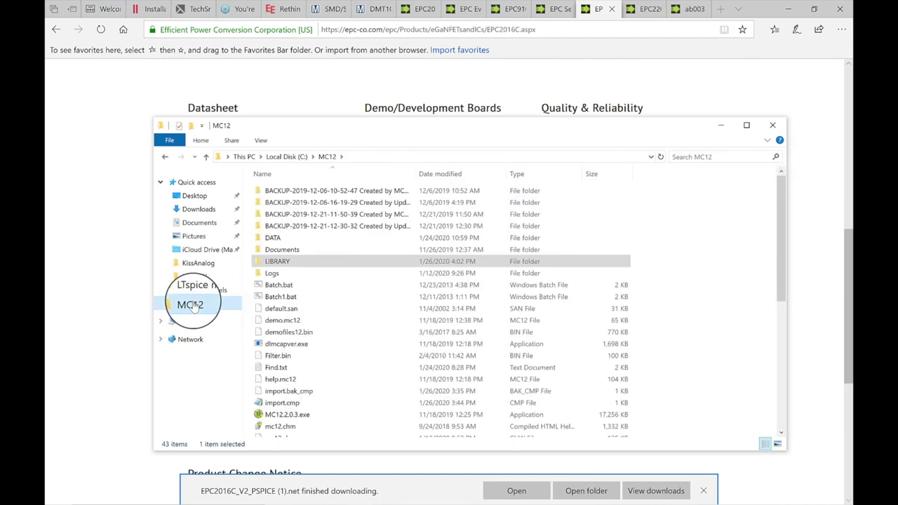
double_click(261, 262)
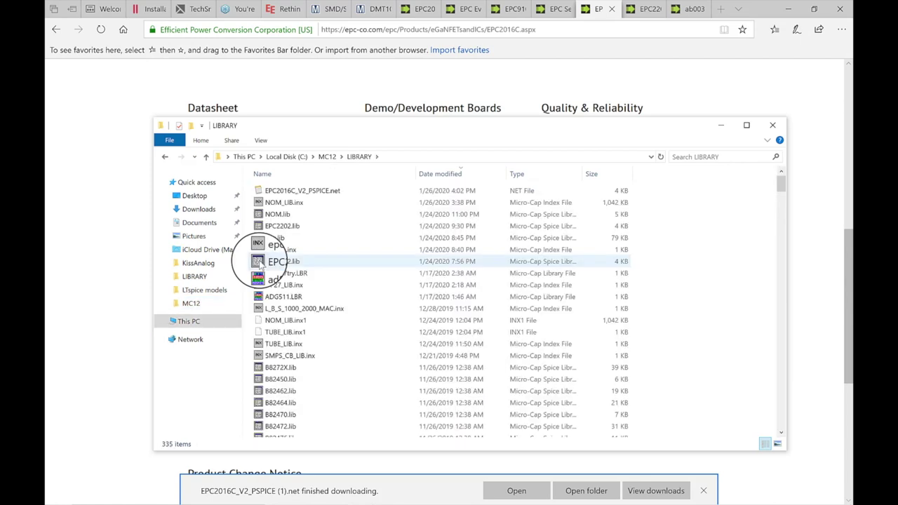
click(294, 192)
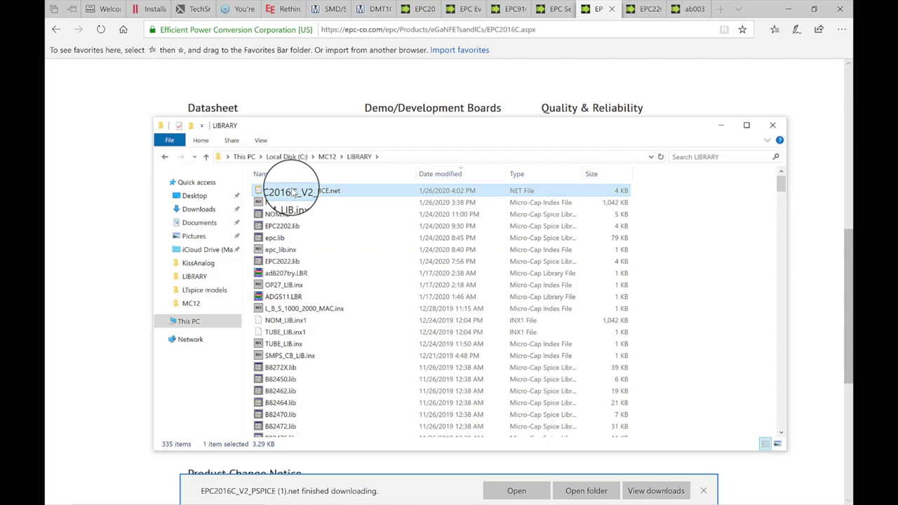
click(293, 193)
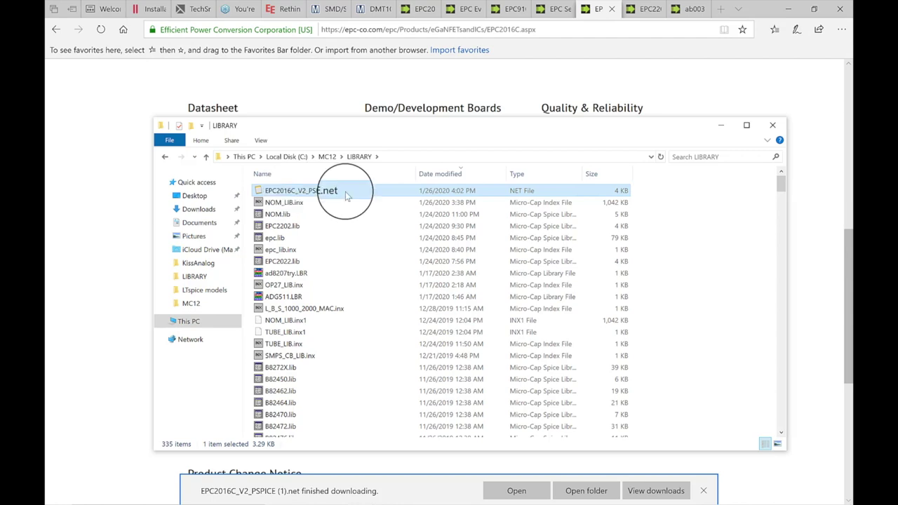
click(341, 191)
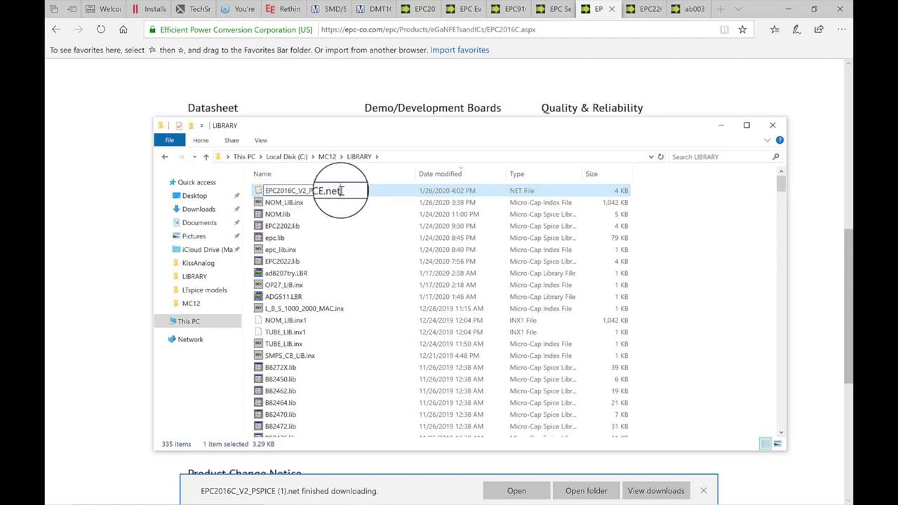
key(BackSpace)
key(BackSpace)
key(BackSpace)
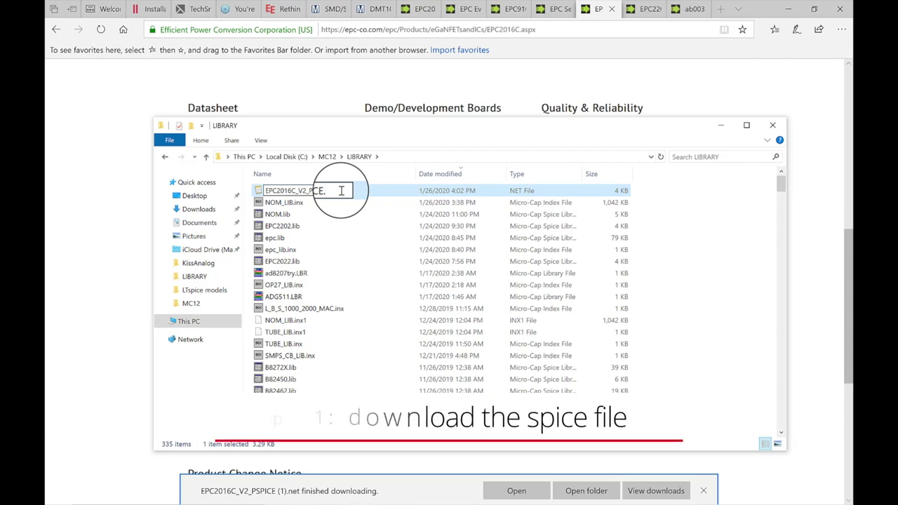
text(lib)
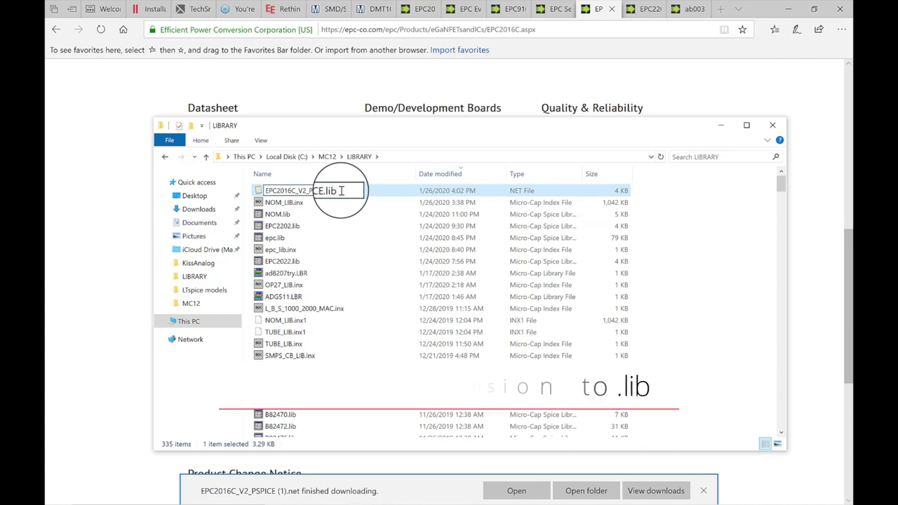
key(Return)
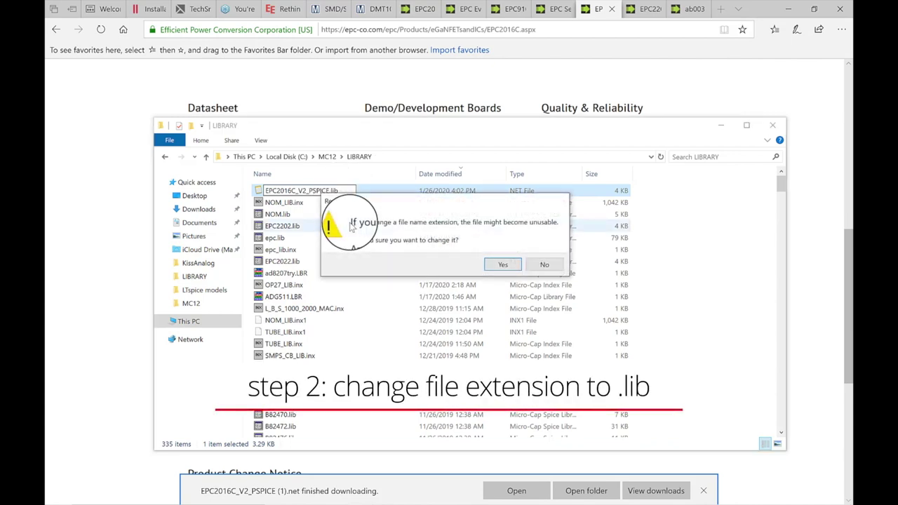
click(495, 267)
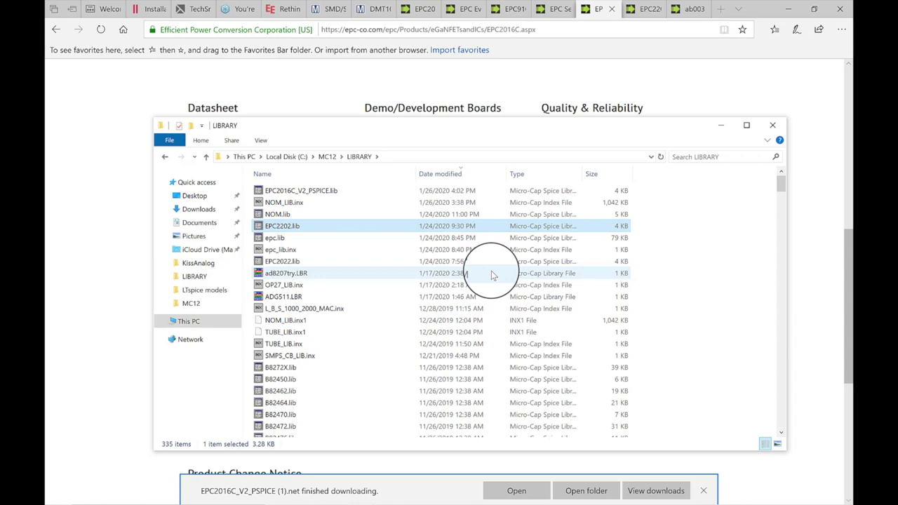
Step: Leave the file manager and browser, start the 64-bit Micro-Cap 12, and dismiss its startup tip
click(772, 125)
click(792, 10)
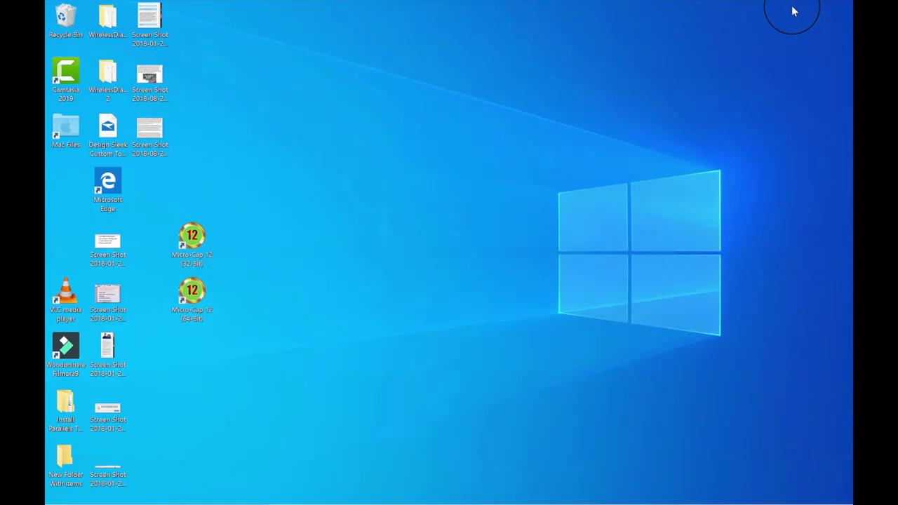
double_click(191, 291)
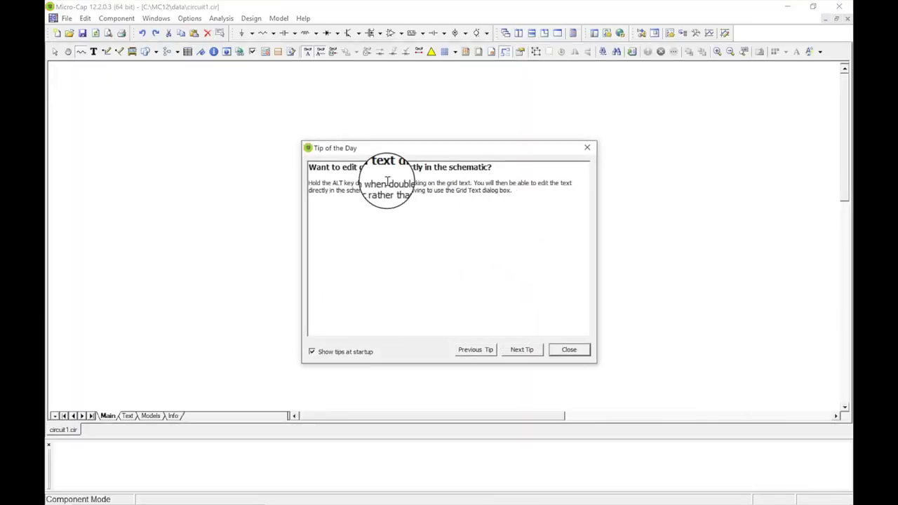
click(569, 349)
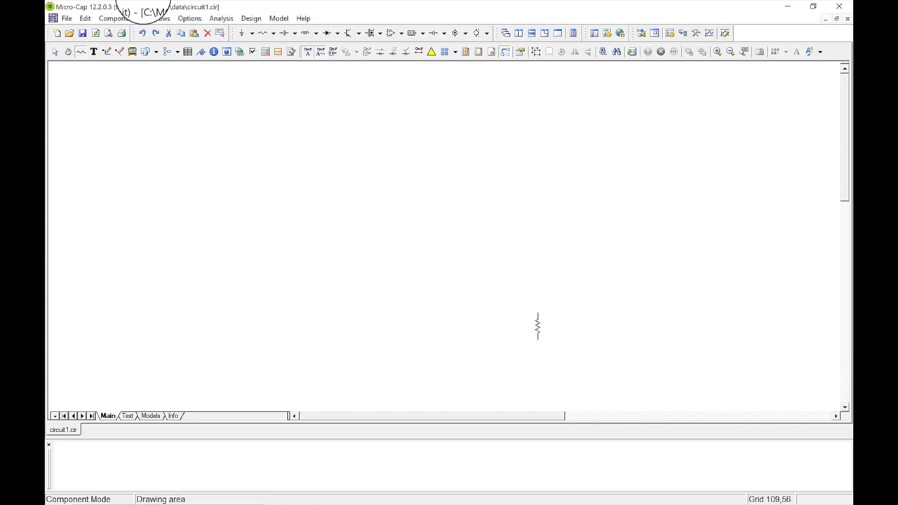
Step: Start the Add Part Wizard in the Component Editor and accept Subckt as the electrical definition
click(162, 24)
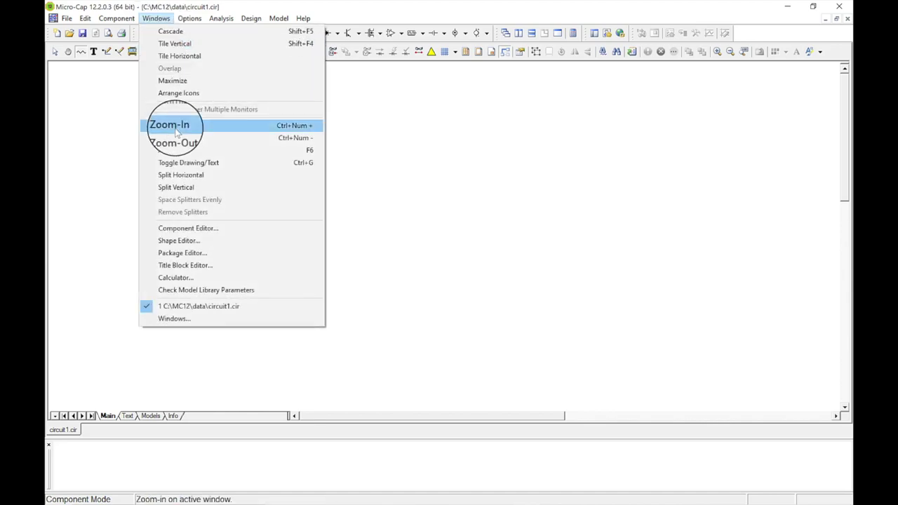
click(188, 234)
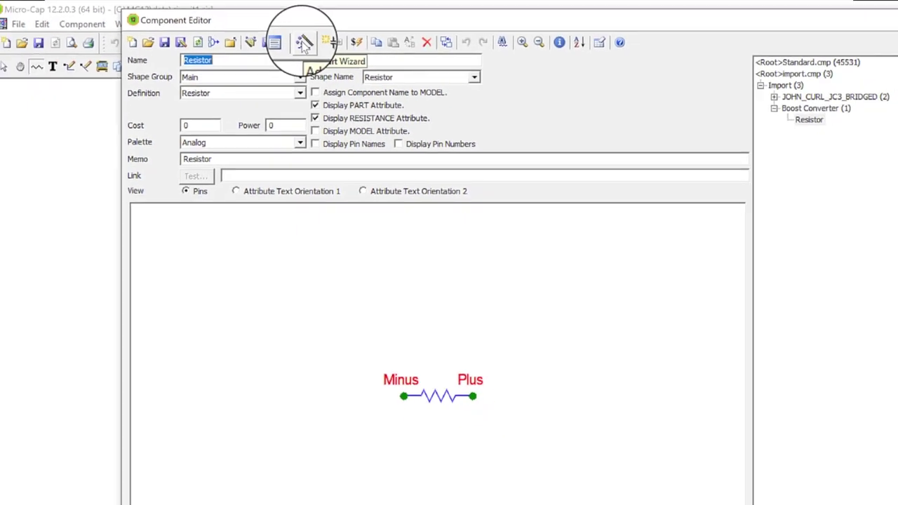
click(303, 42)
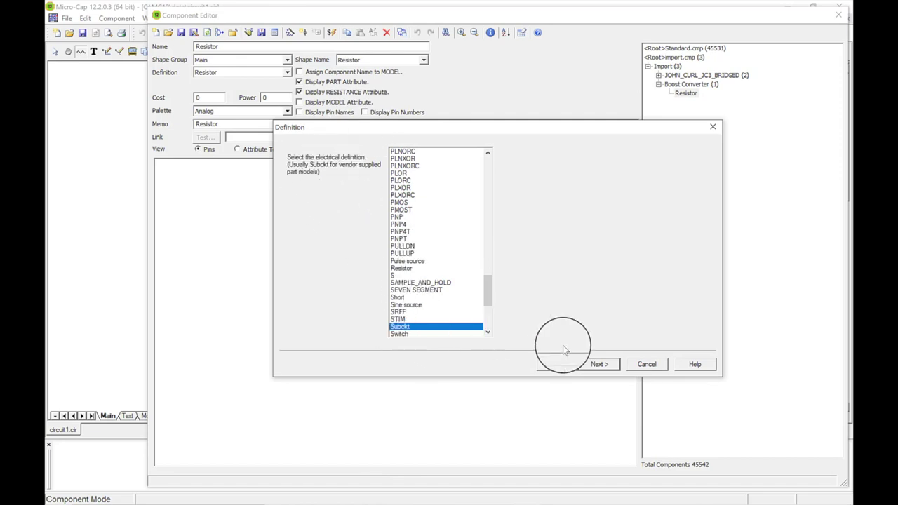
click(597, 364)
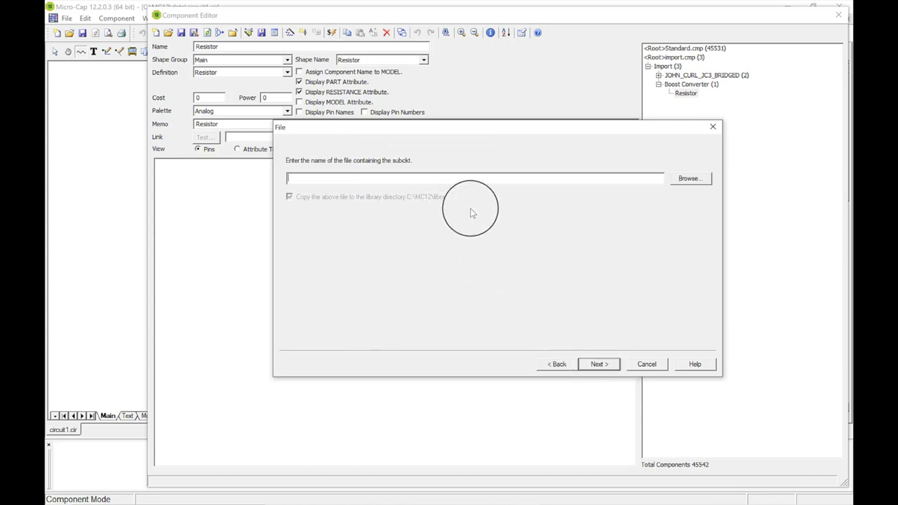
Step: Choose EPC2016C_V2_PSPICE.lib from the MC12 LIBRARY folder as the file containing the subcircuit
click(686, 185)
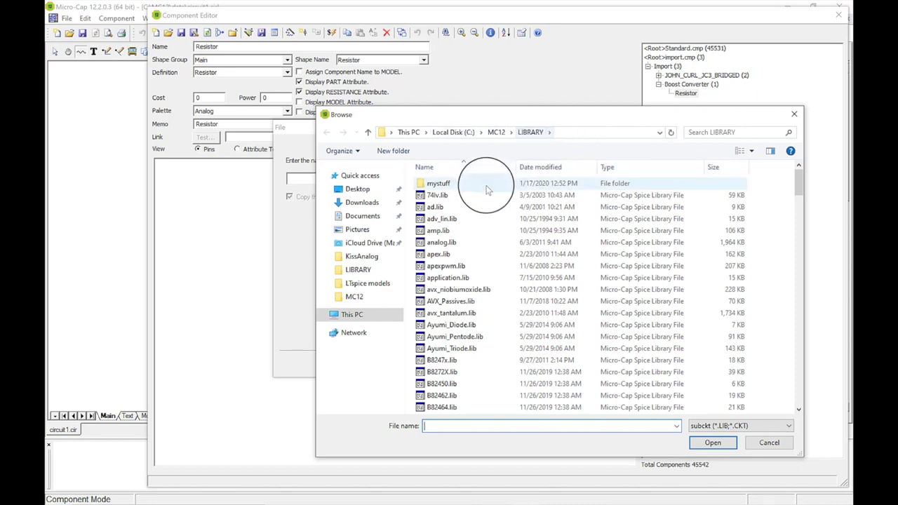
drag(798, 190, 796, 125)
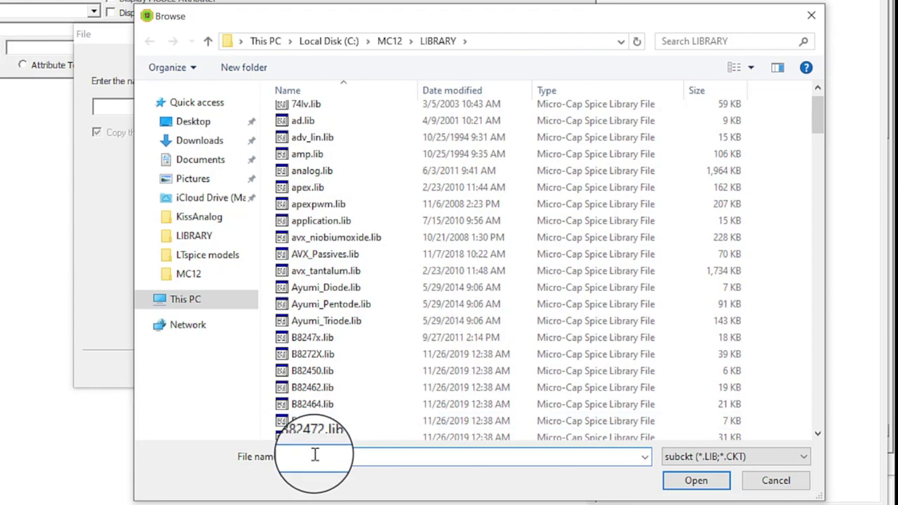
text(e)
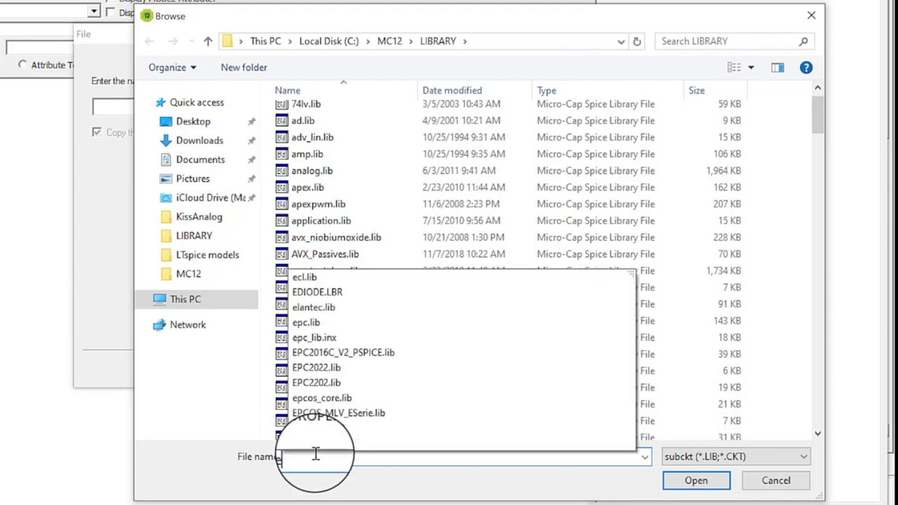
text(pc)
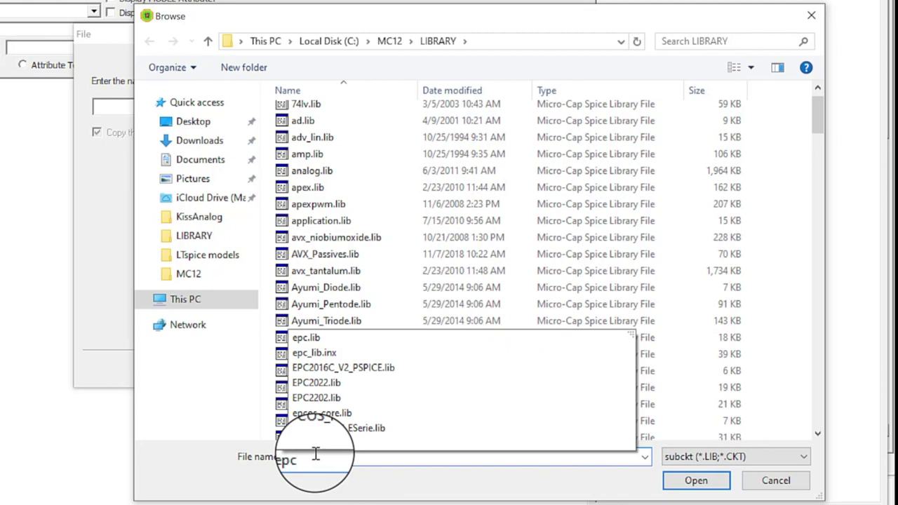
click(362, 377)
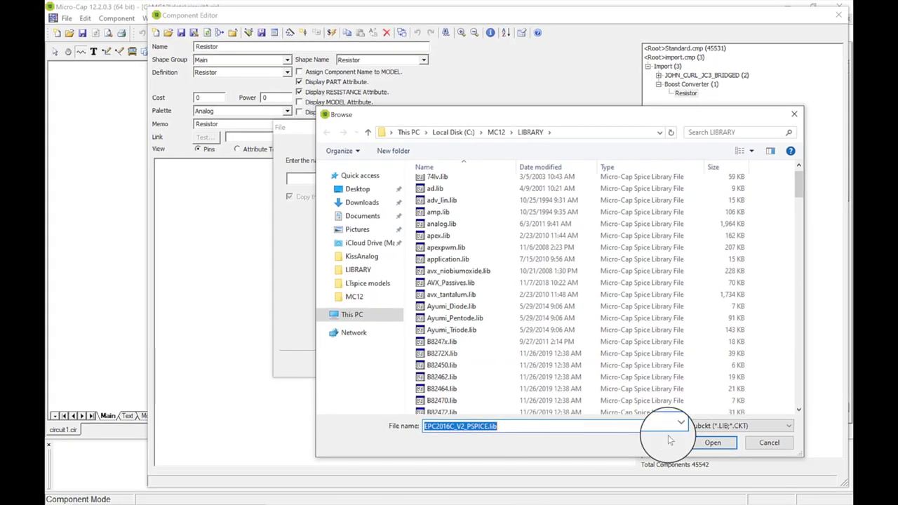
click(712, 442)
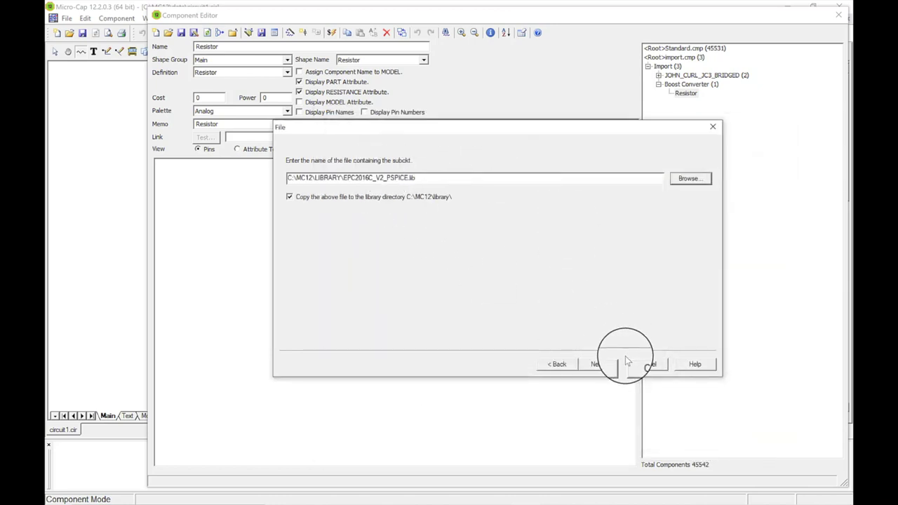
click(597, 365)
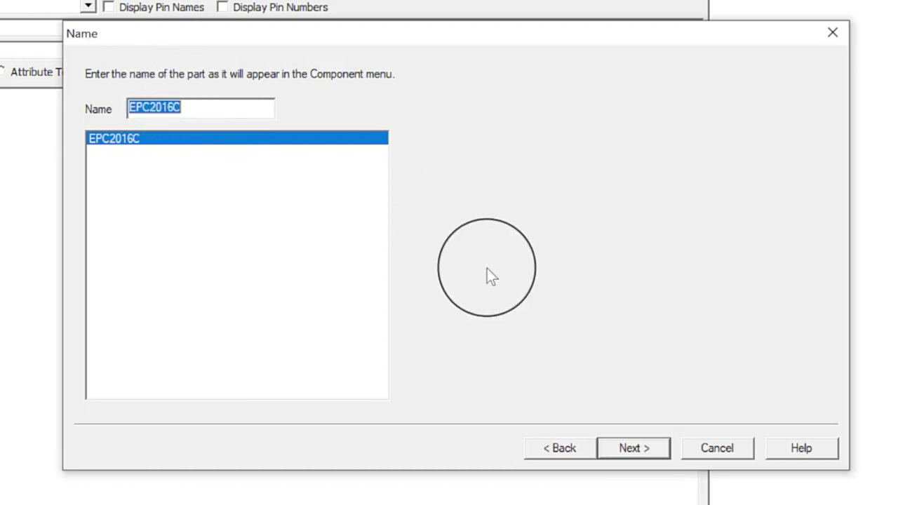
Step: Accept EPC2016C as the part name with the DNMOS shape, and enter KissAnalog as the memo
click(642, 446)
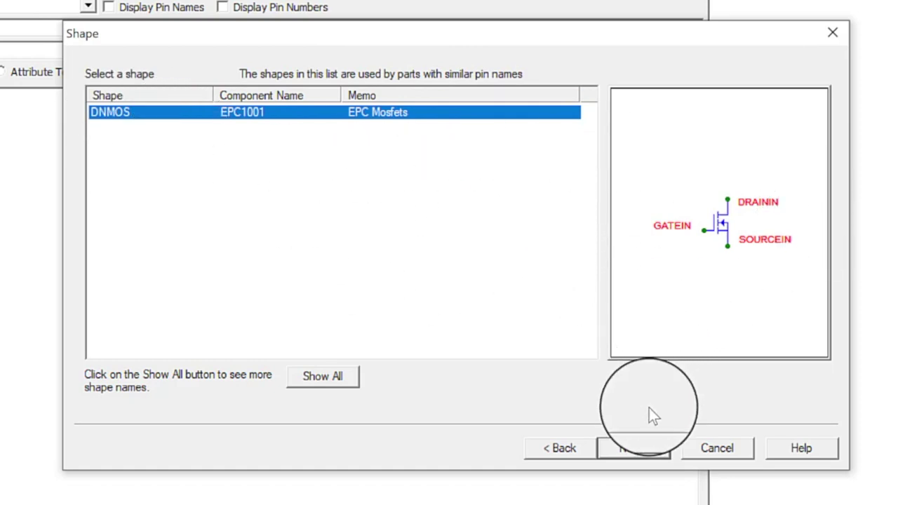
click(643, 449)
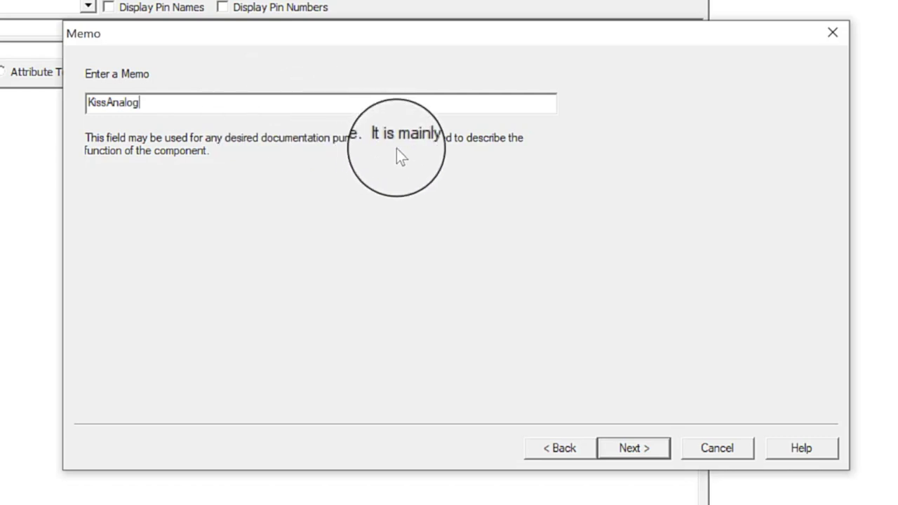
click(633, 456)
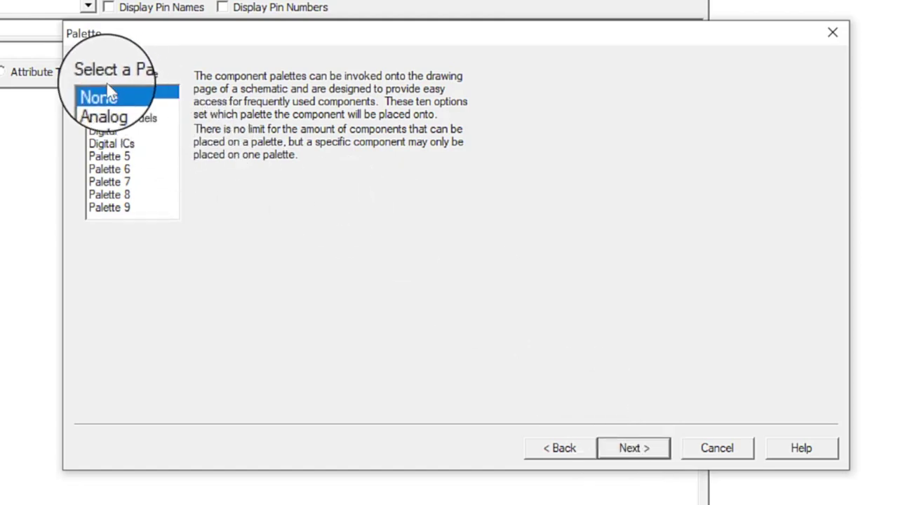
Step: Assign the new EPC2016C part to the Analog component palette
click(111, 105)
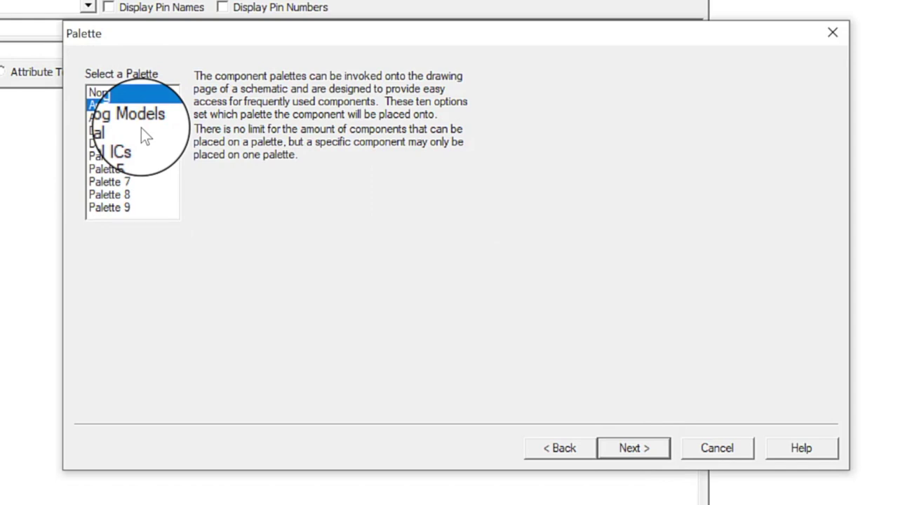
click(140, 121)
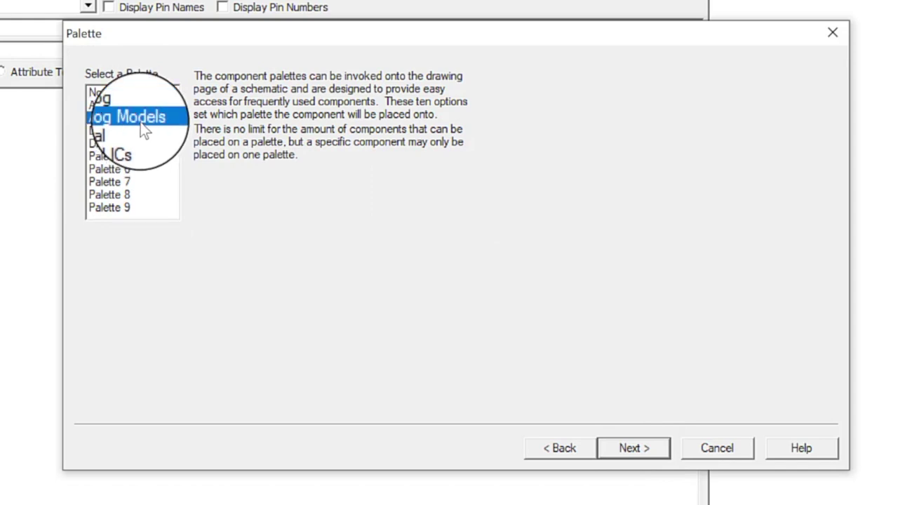
click(116, 105)
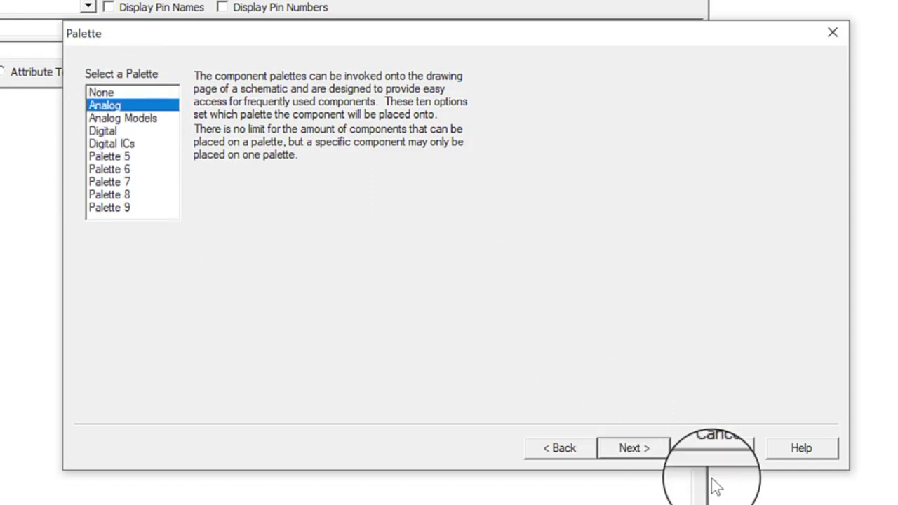
Step: Turn on display of the NAME attribute for the new part, keeping the PART attribute displayed
click(634, 449)
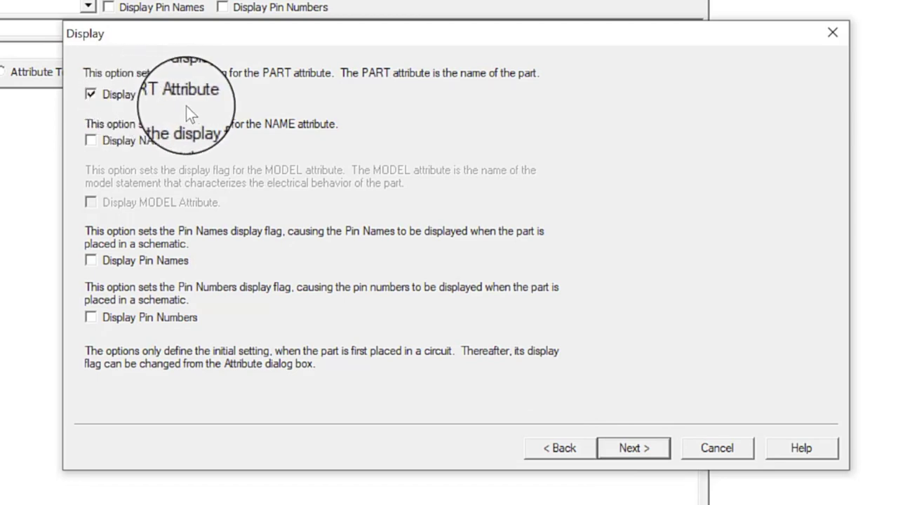
click(91, 140)
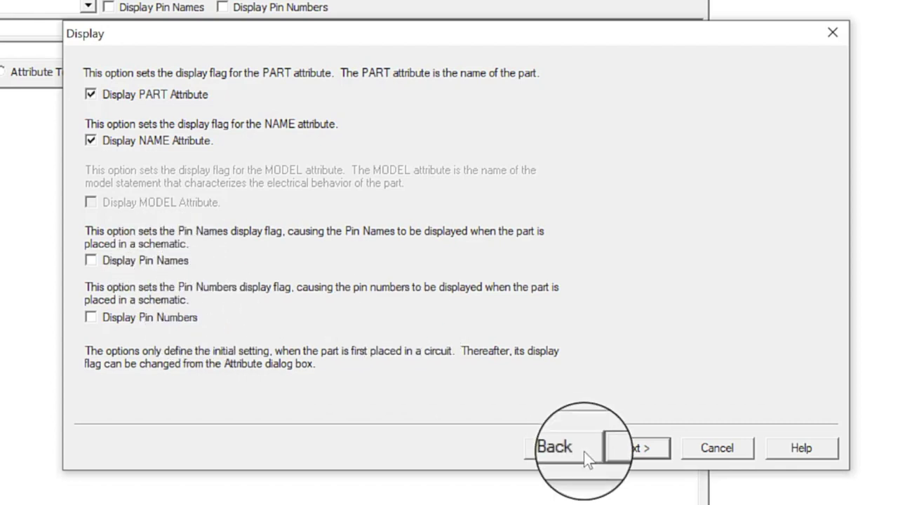
click(655, 444)
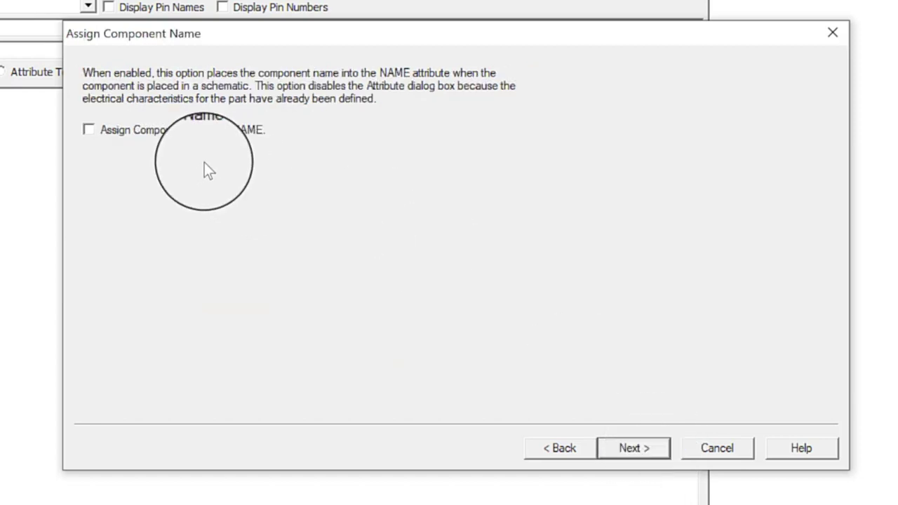
Step: Assign the component name to the NAME attribute and finish the Add Part Wizard
click(86, 134)
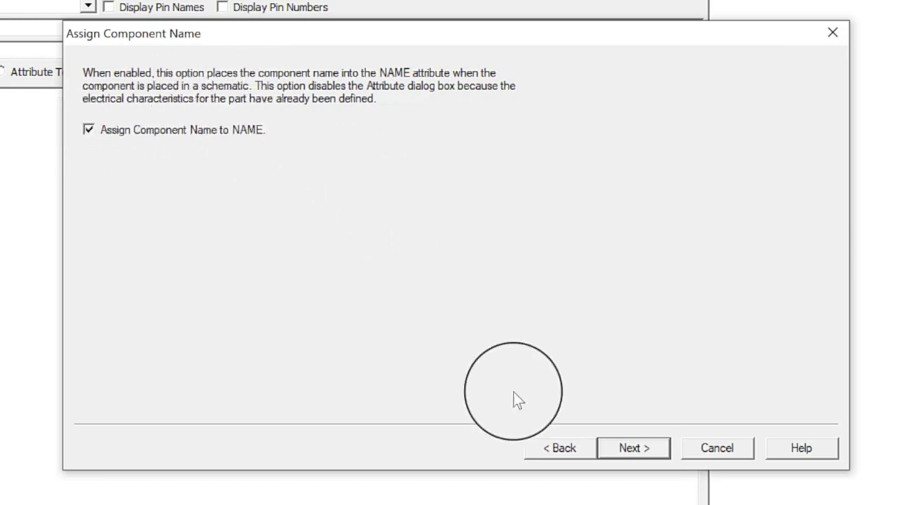
click(648, 454)
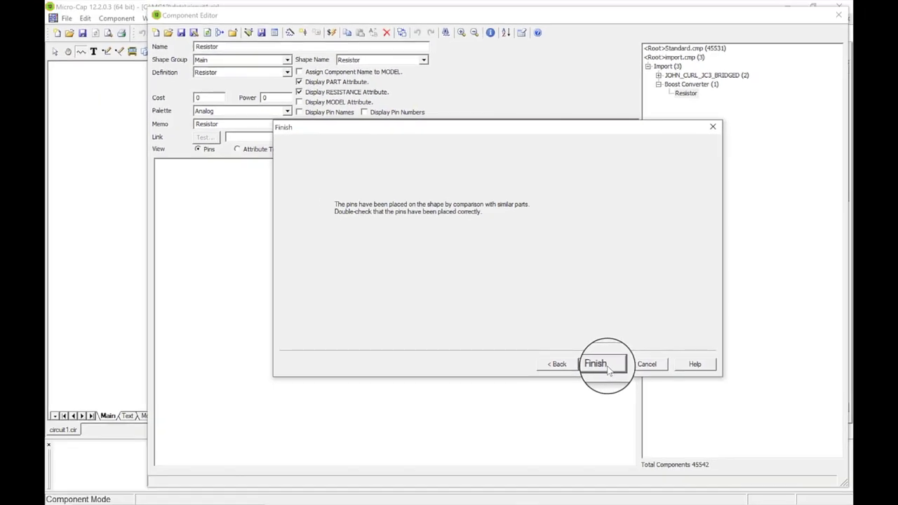
click(608, 369)
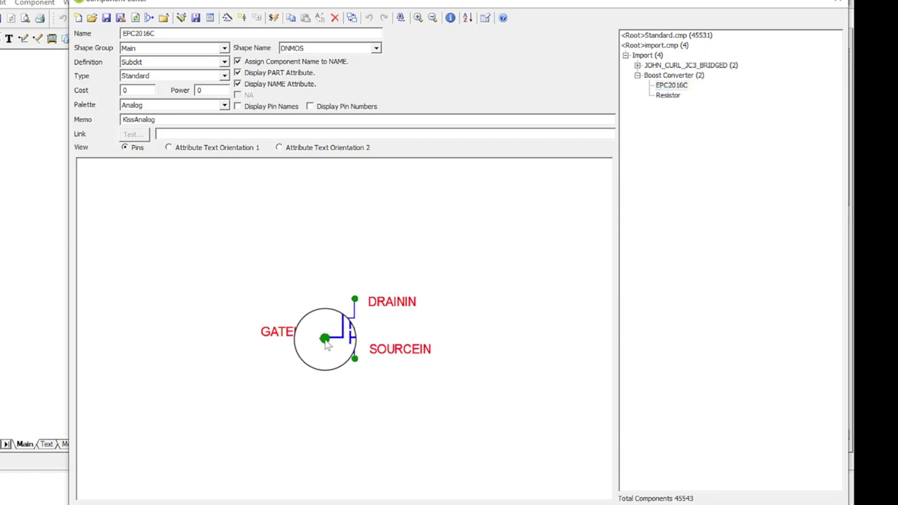
Step: Review the gate pin's name settings and bring the GATEIN label closer to its pin
double_click(324, 341)
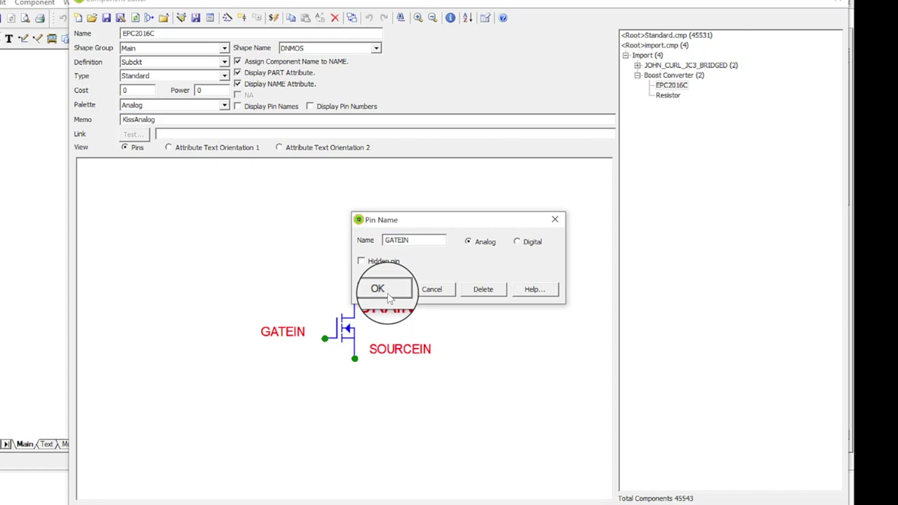
click(387, 295)
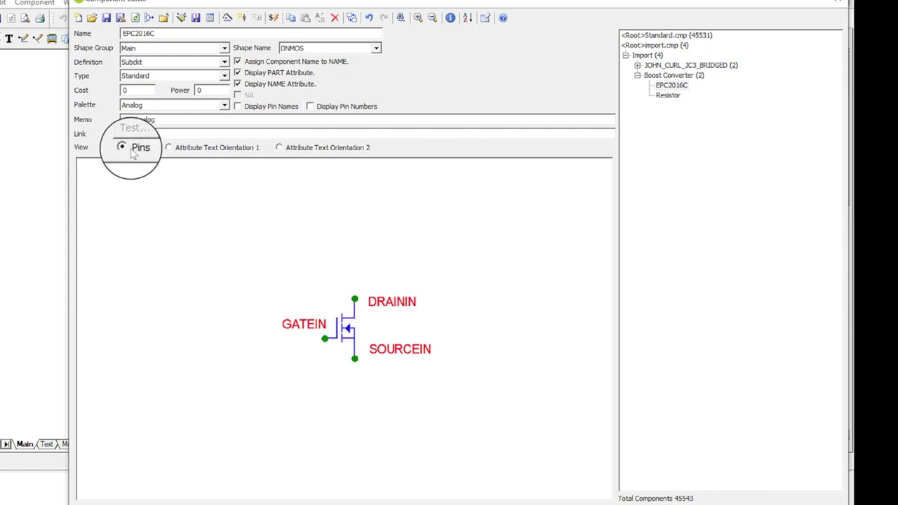
Step: Move the orientation 1 attribute text just right of the MOSFET symbol and compare it with orientation 2
click(168, 147)
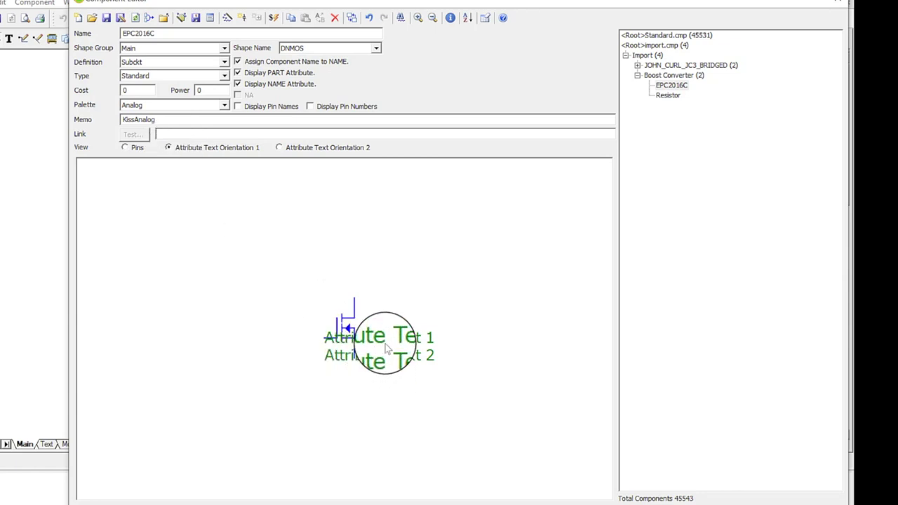
drag(397, 345, 361, 315)
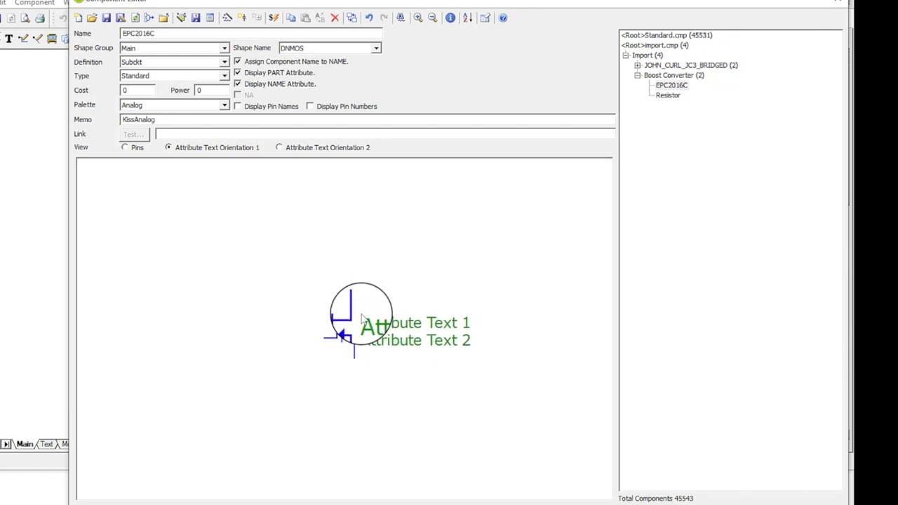
click(277, 147)
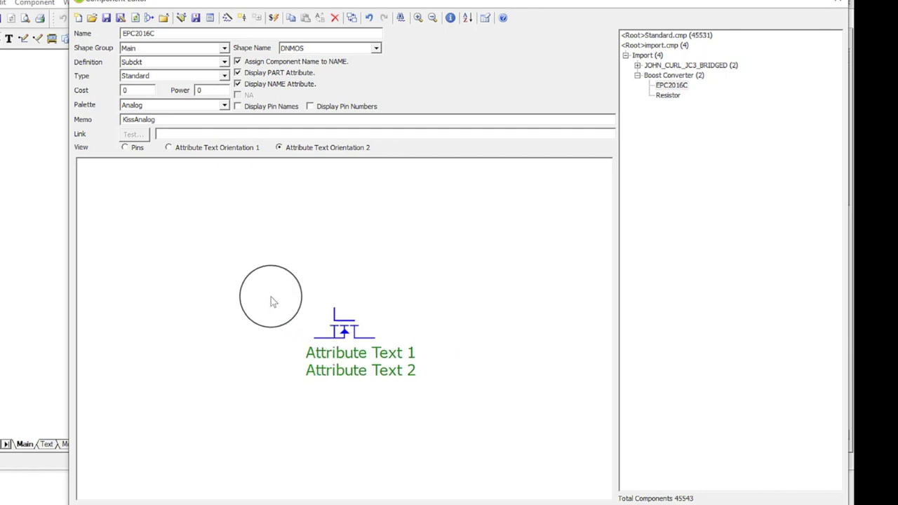
click(200, 148)
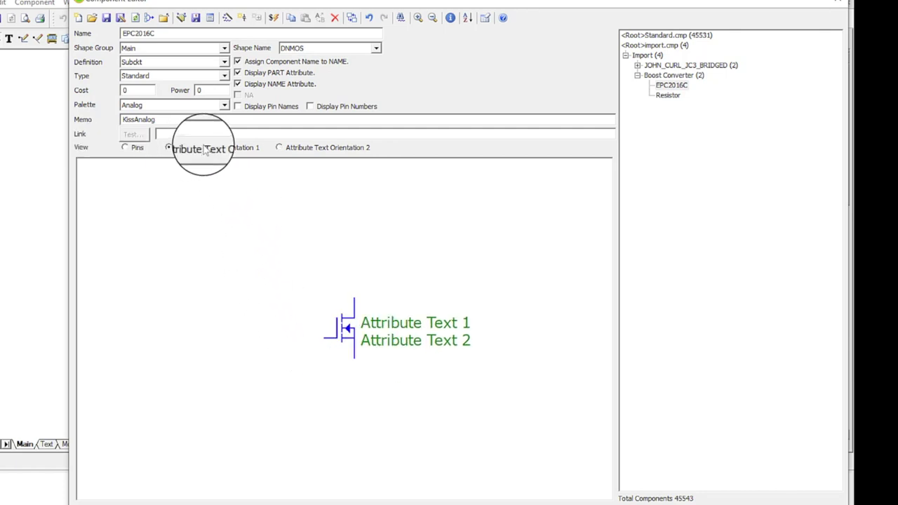
Step: Return the EPC2016C part to the pins view and close the Component Editor
click(125, 147)
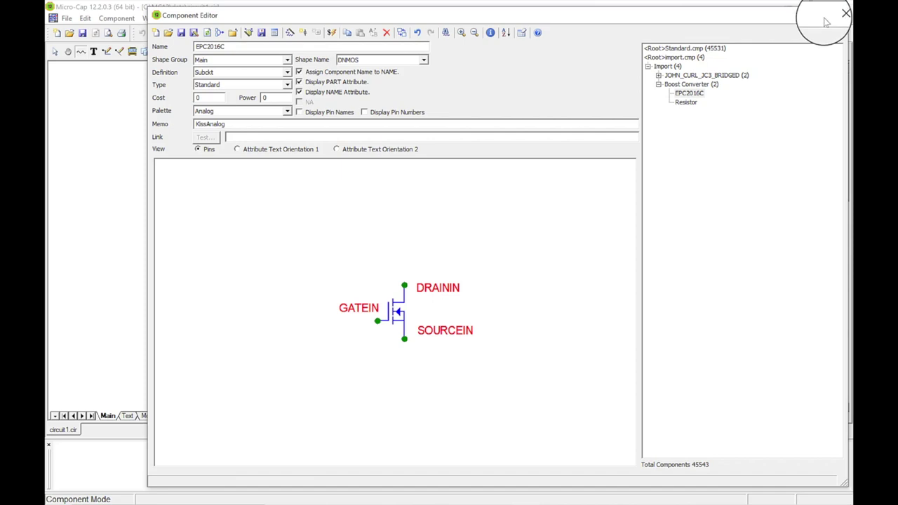
click(839, 15)
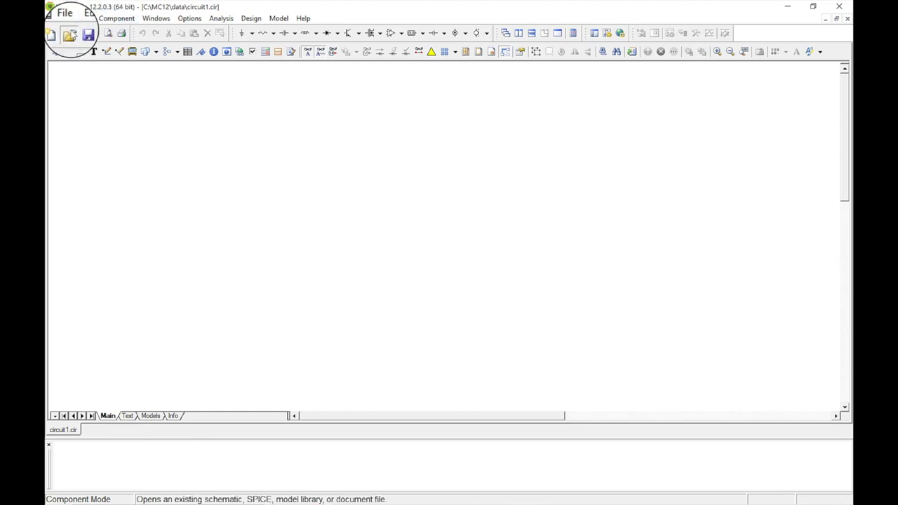
Step: Open NOM.lib from the MC12 LIBRARY folder, filtering the files to SPICE library (*.LIB)
click(70, 35)
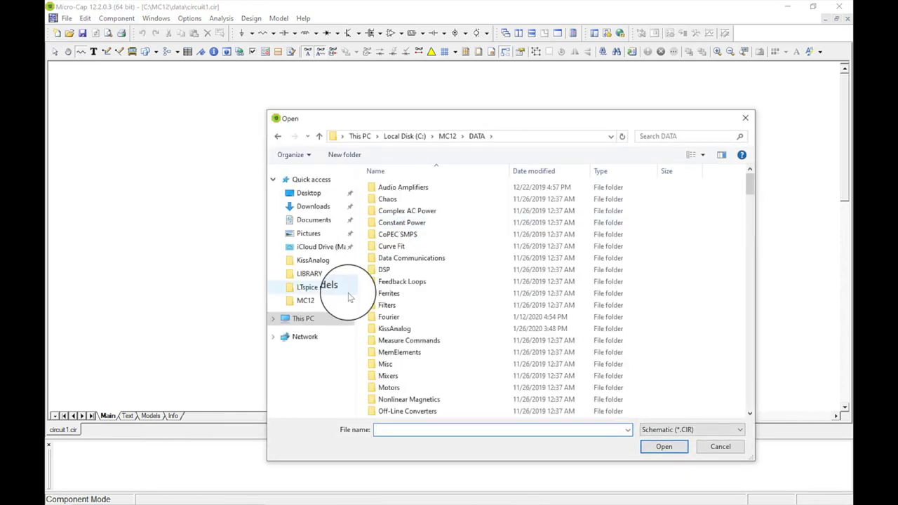
click(306, 300)
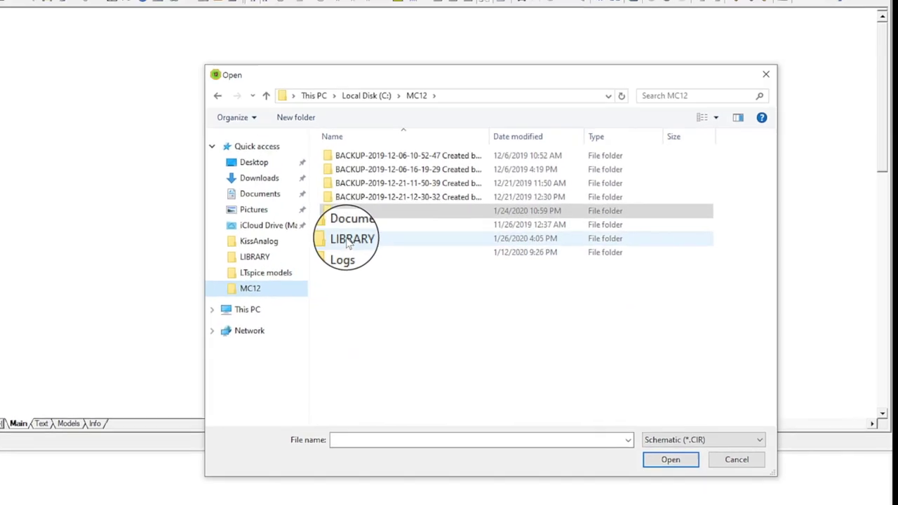
click(389, 260)
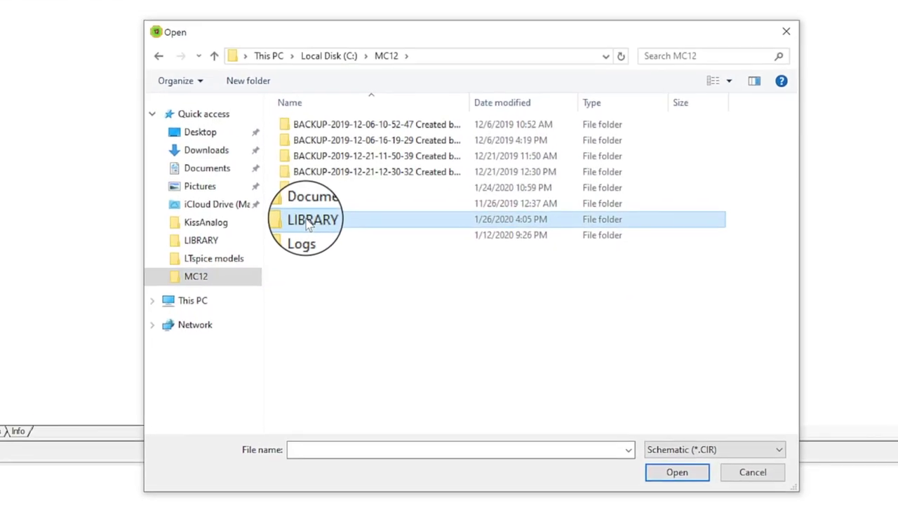
double_click(304, 218)
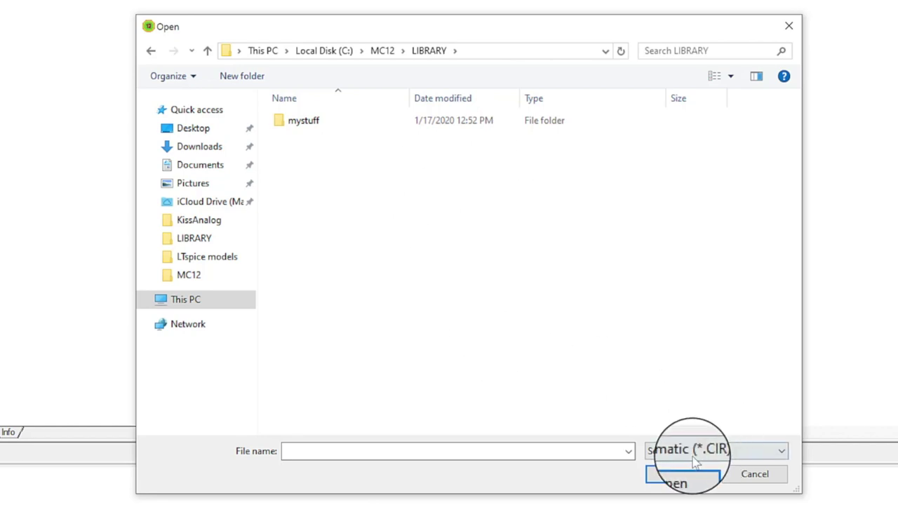
click(778, 451)
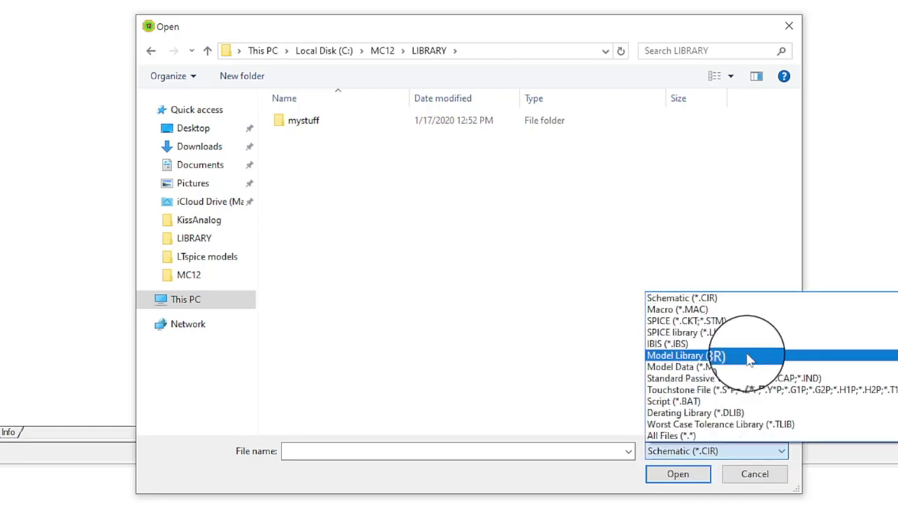
click(732, 337)
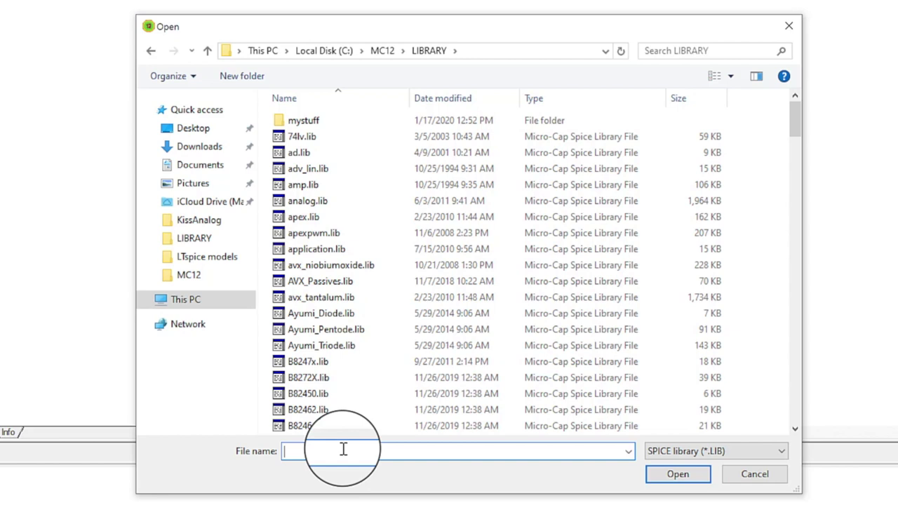
text(no)
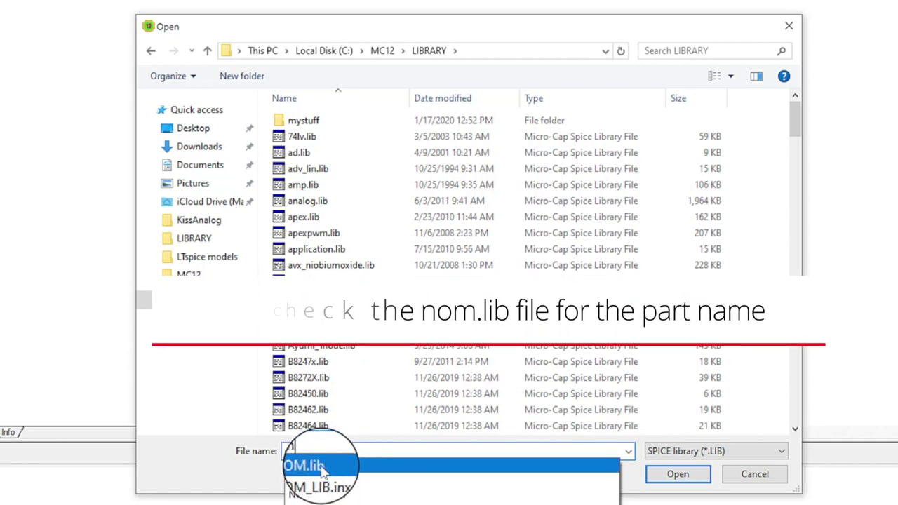
click(322, 469)
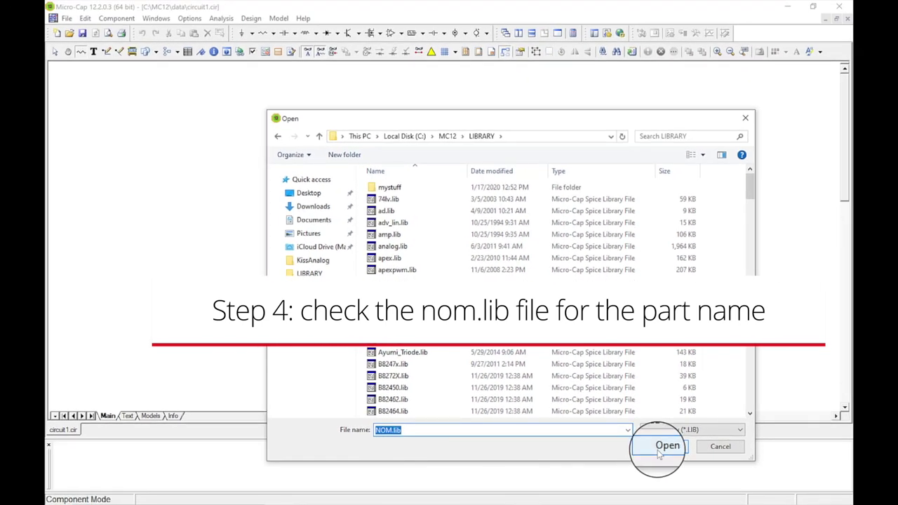
click(660, 452)
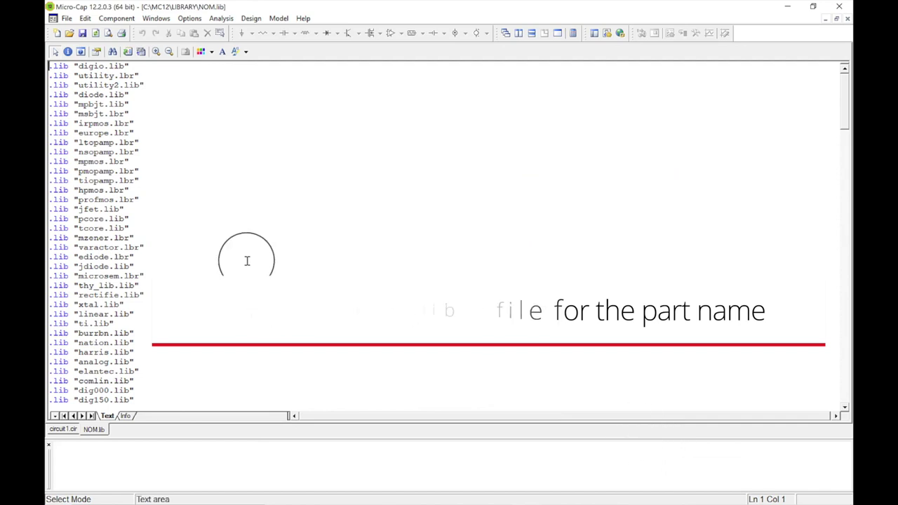
Step: Check the end of NOM.lib for the .lib entry referencing the EPC2016C model file
key(Page_Down)
key(Page_Down)
key(Page_Down)
key(Page_Down)
scroll(104, 322, down, 10)
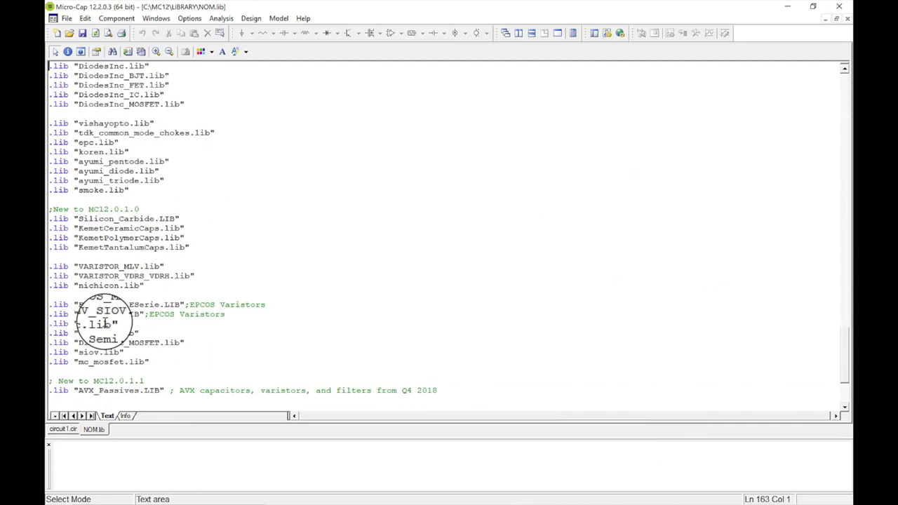
scroll(104, 322, up, 5)
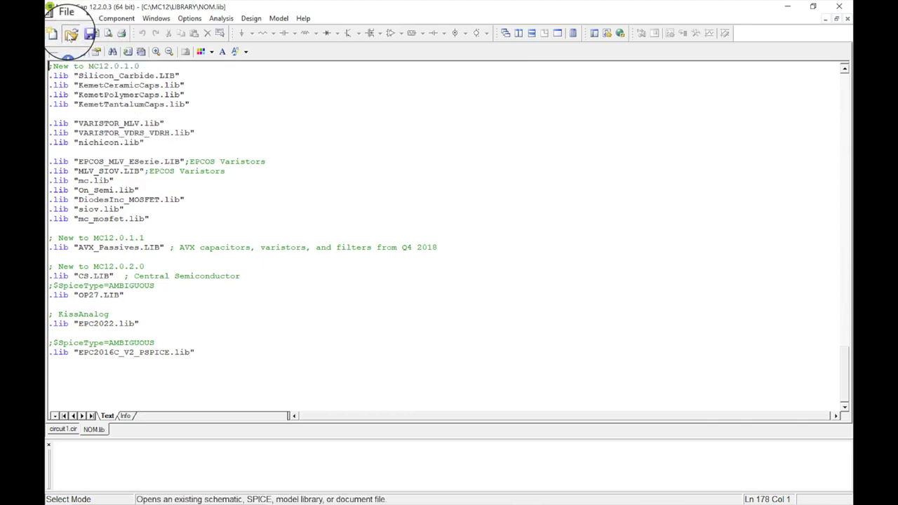
Step: Open EPC2016C_V2_PSPICE.lib from the MC12 LIBRARY folder
click(70, 35)
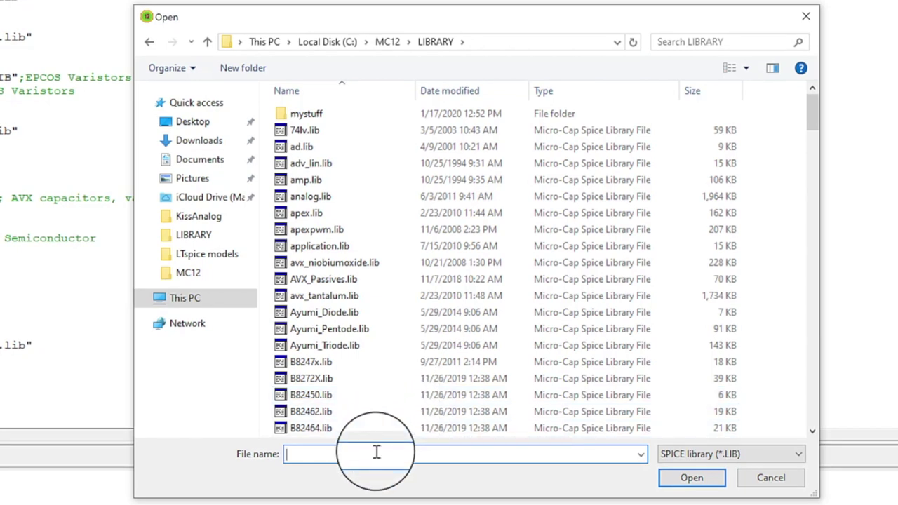
text(epc)
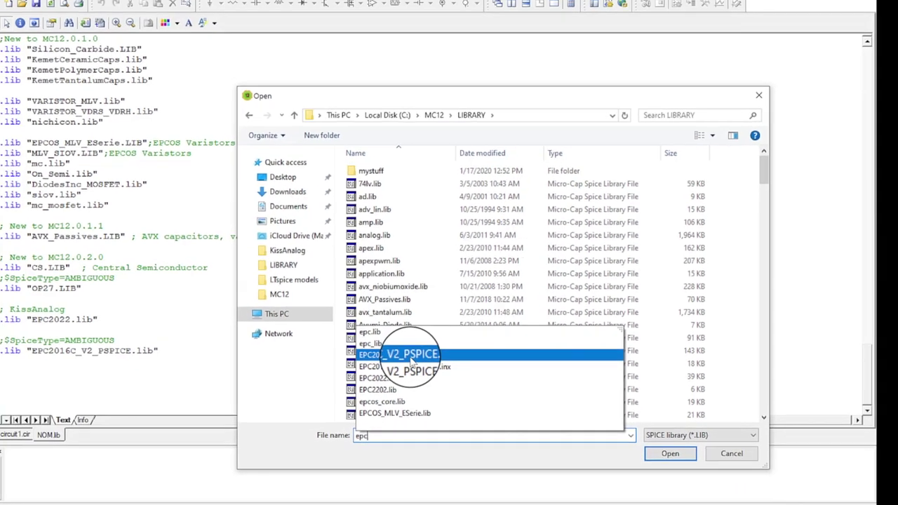
click(357, 353)
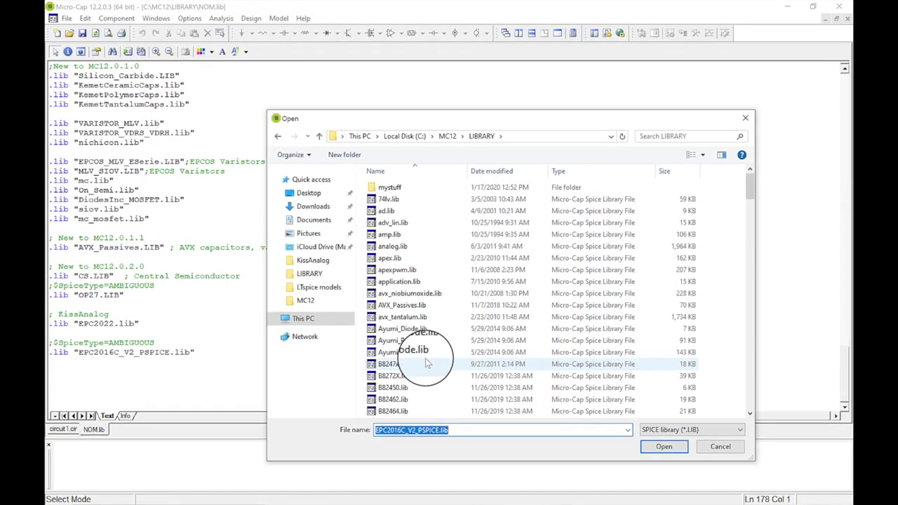
click(663, 446)
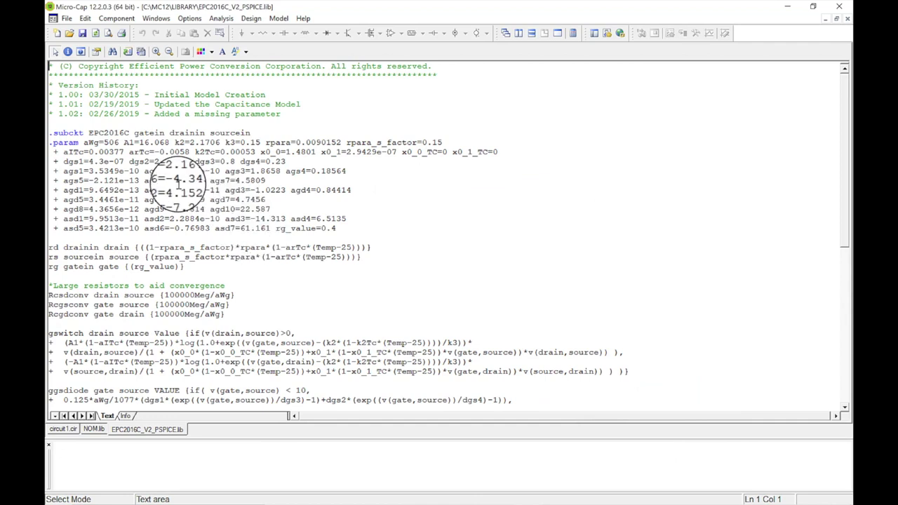
Step: Examine the EPC2016C model file, focusing on the part name and pin names in the .subckt line and the definitions down to .ends
scroll(140, 203, down, 8)
scroll(110, 194, up, 3)
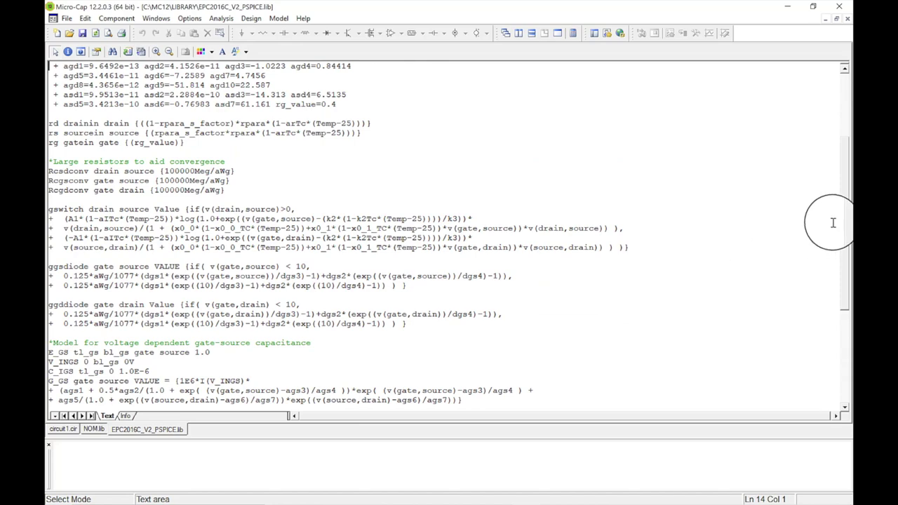
drag(847, 219, 846, 165)
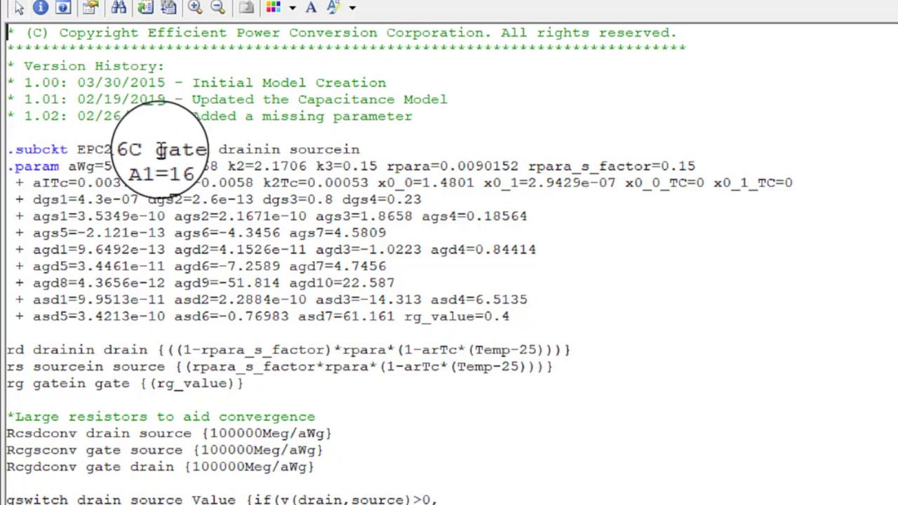
drag(157, 149, 395, 153)
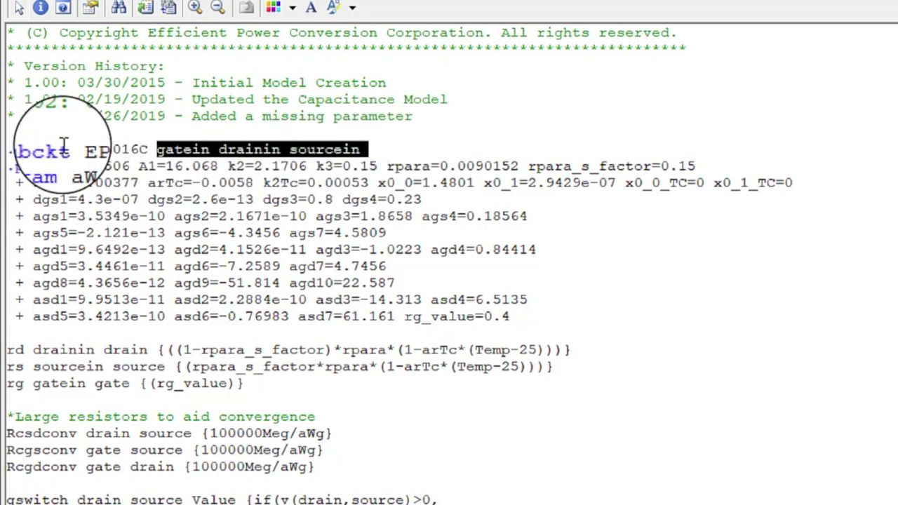
drag(77, 149, 379, 149)
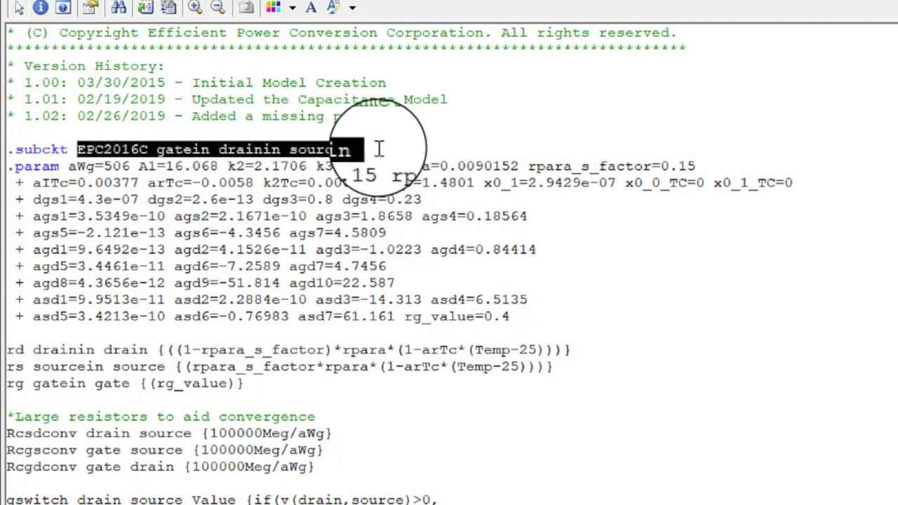
click(379, 149)
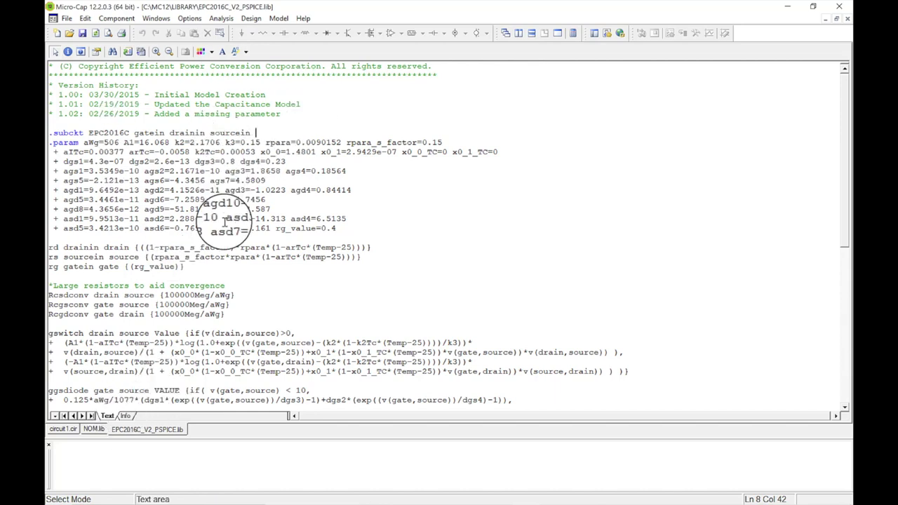
key(Home)
scroll(161, 316, down, 11)
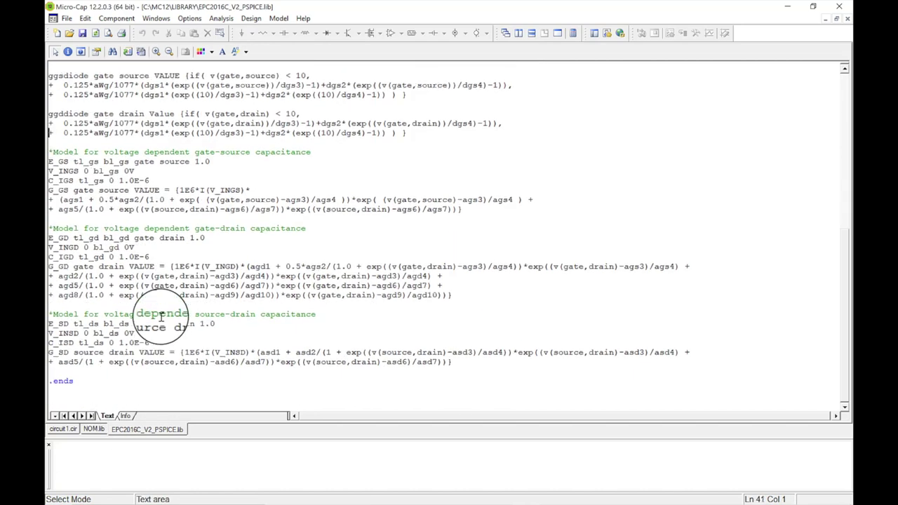
scroll(162, 316, up, 11)
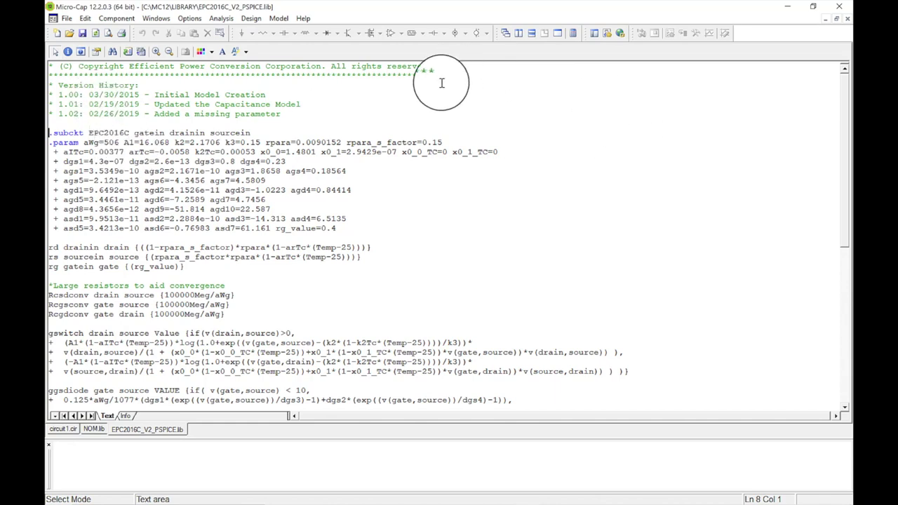
click(66, 18)
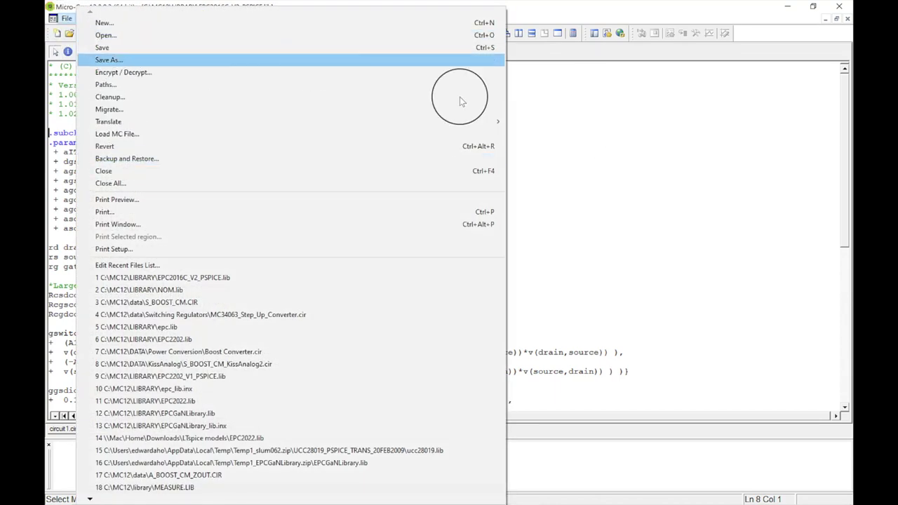
click(578, 122)
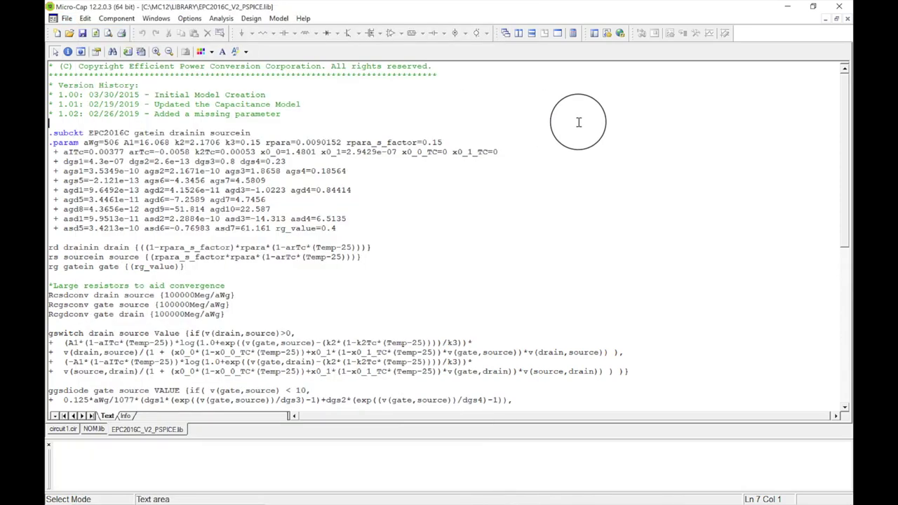
Step: Open the Boost Current Mode Converter sample circuit from the SMPS converter samples
click(303, 18)
mouse_move(379, 166)
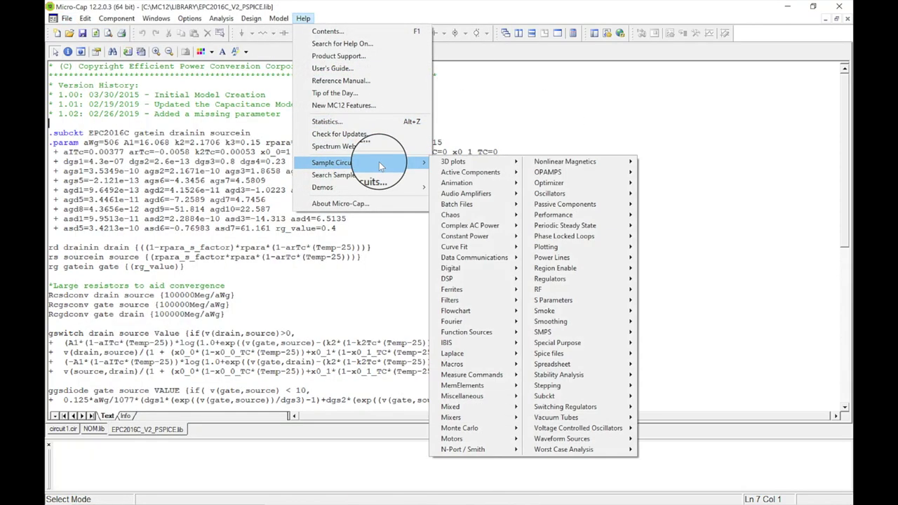
mouse_move(564, 368)
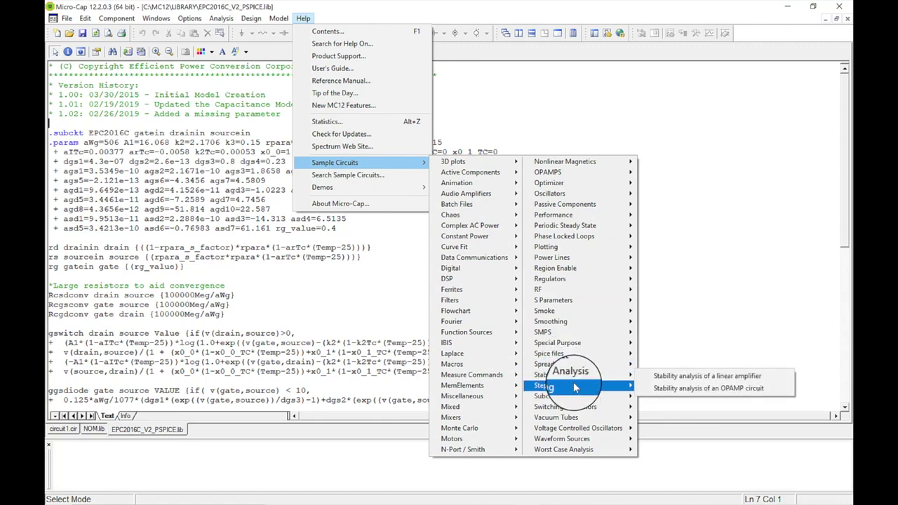
mouse_move(580, 388)
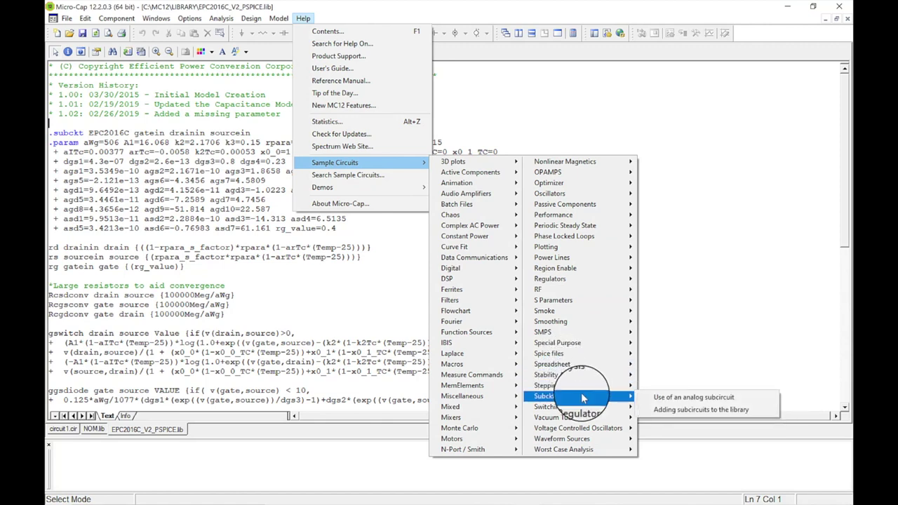
mouse_move(540, 333)
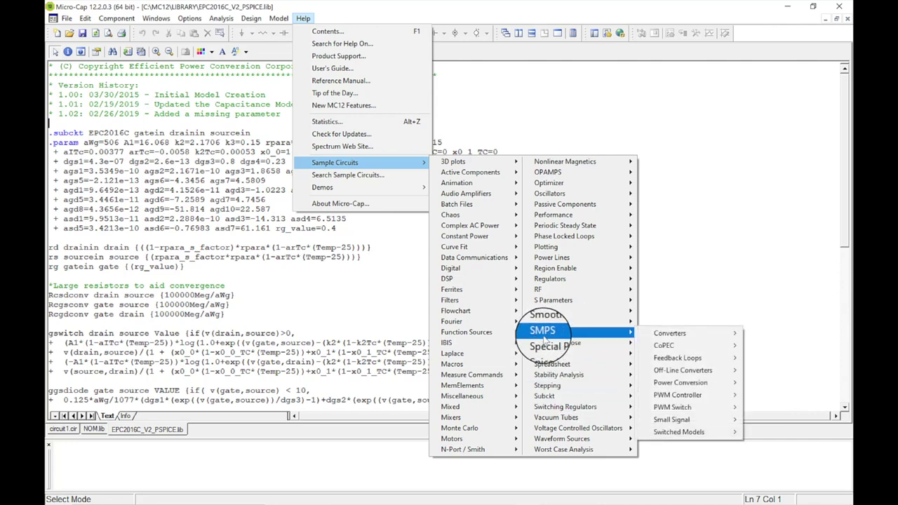
mouse_move(672, 340)
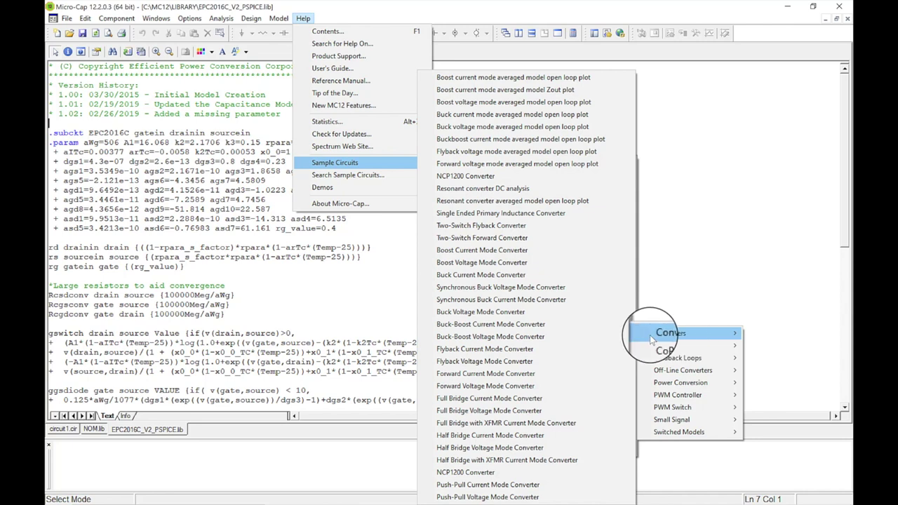
click(515, 253)
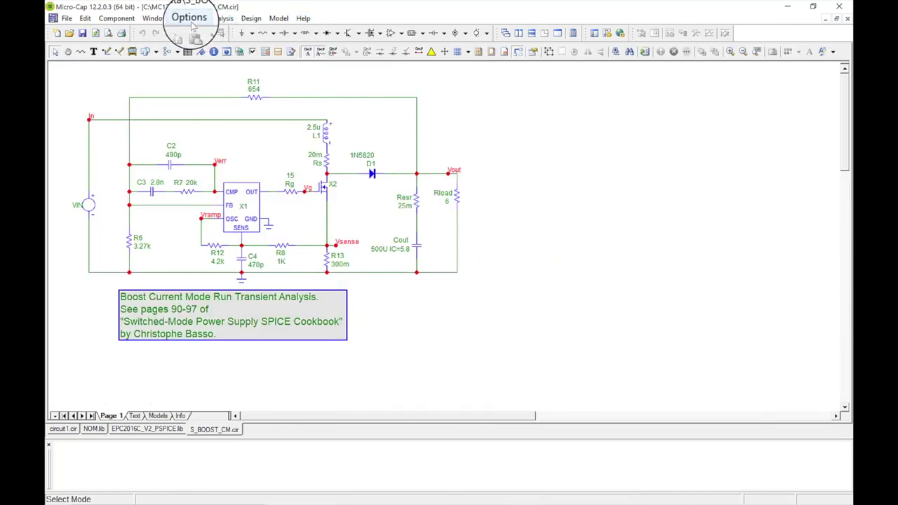
Step: Run a Probe Transient analysis on the boost converter and plot the voltage at the drain node of X2
click(221, 19)
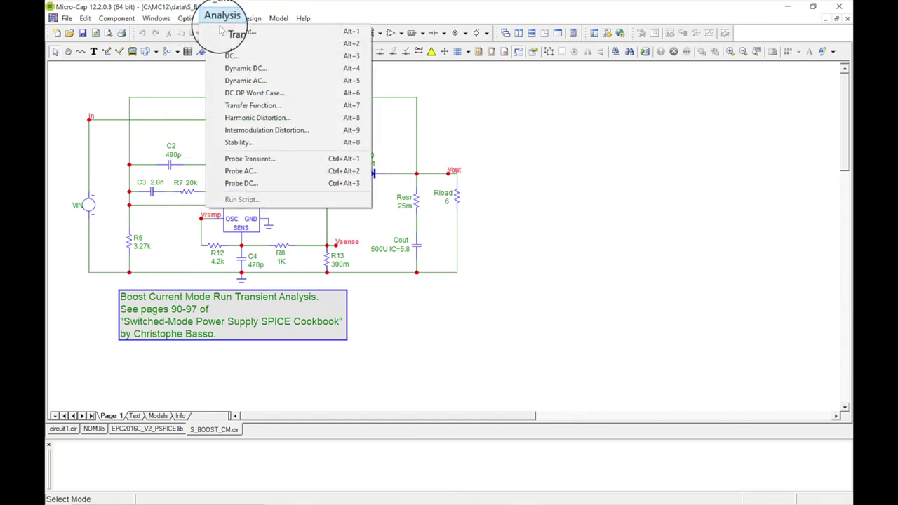
click(253, 160)
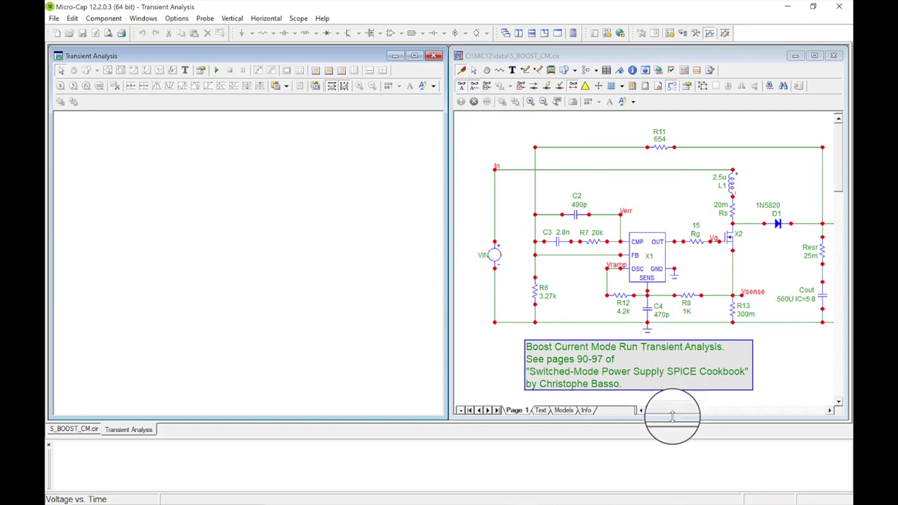
drag(671, 410, 684, 412)
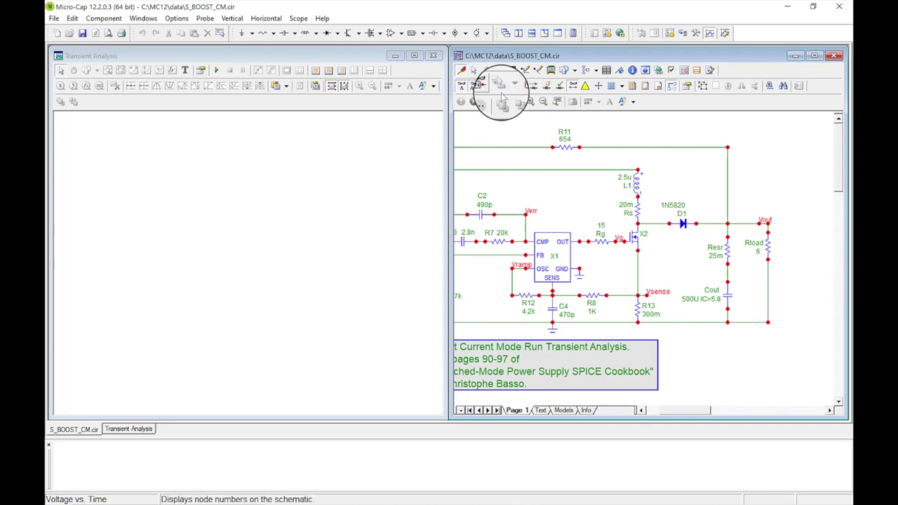
click(558, 101)
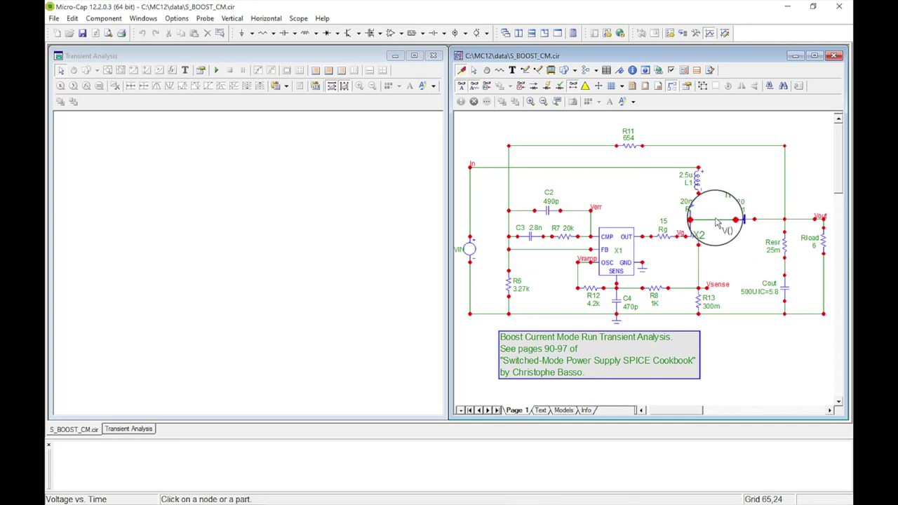
mouse_move(716, 225)
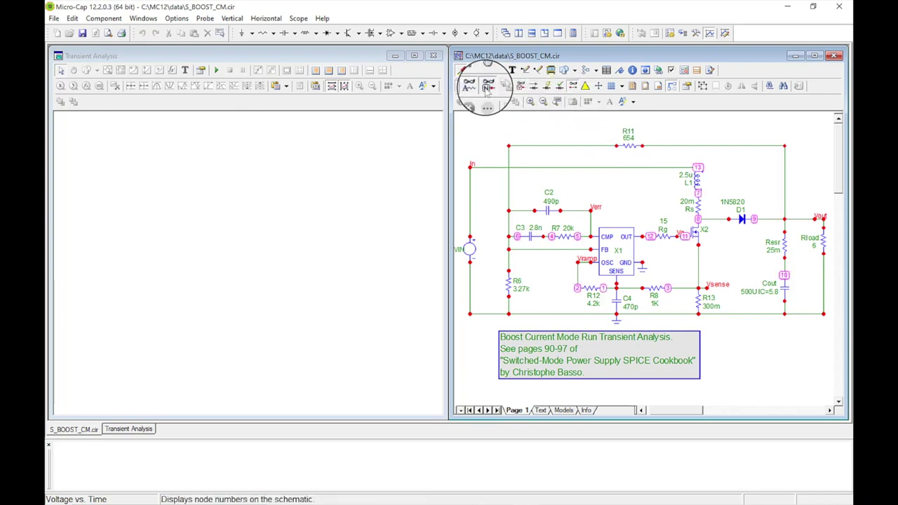
click(715, 223)
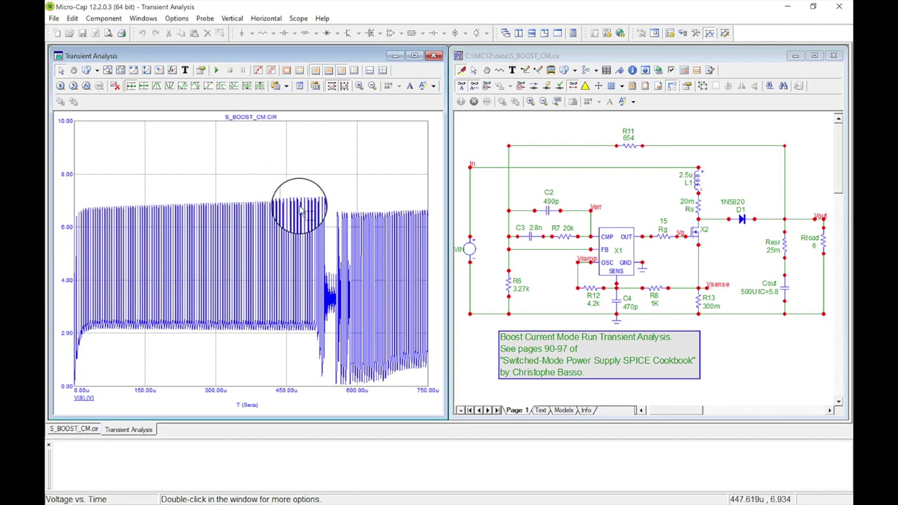
Step: Measure the fall time of one drain-voltage edge near 415u with cursors at its start and end, and close the transient analysis
click(107, 70)
drag(265, 199, 275, 335)
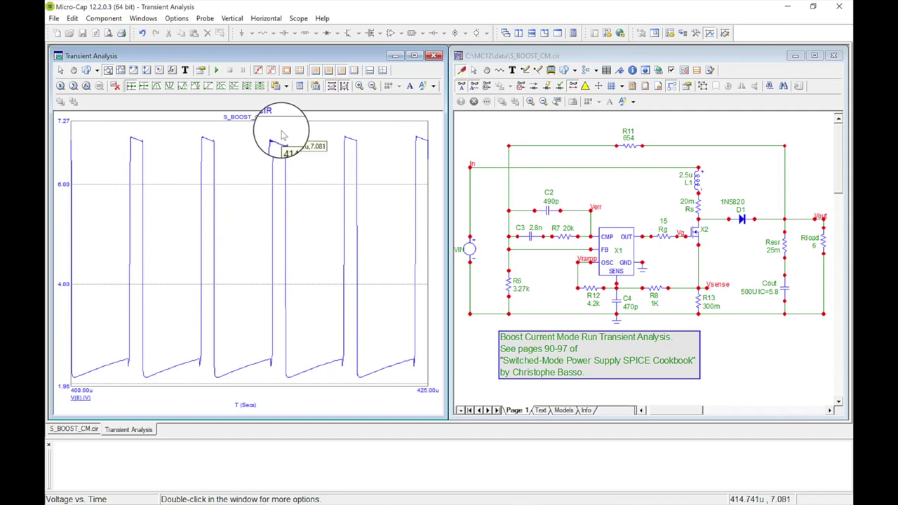
drag(281, 132, 292, 383)
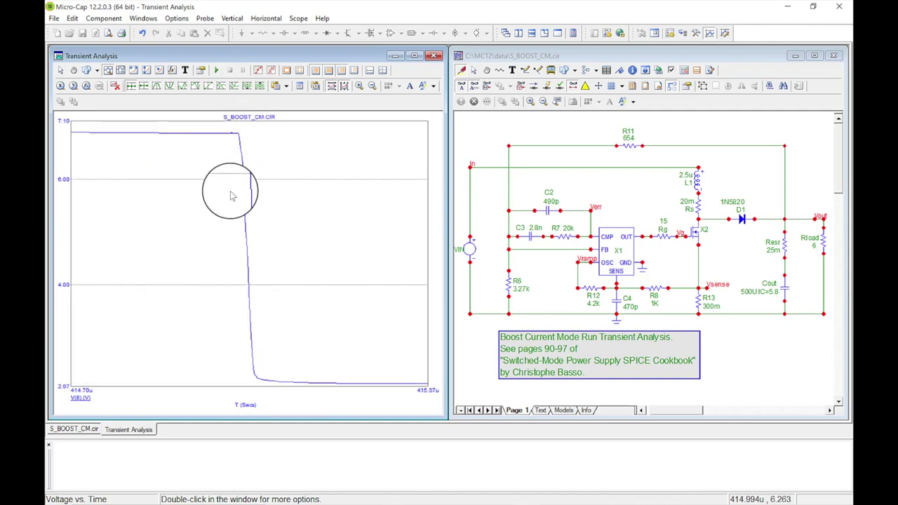
drag(270, 395, 295, 391)
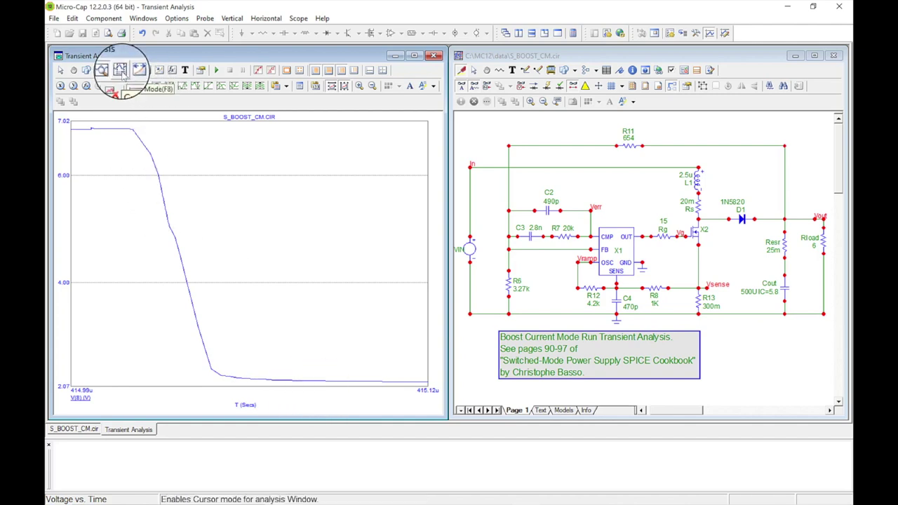
click(120, 71)
drag(180, 151, 135, 156)
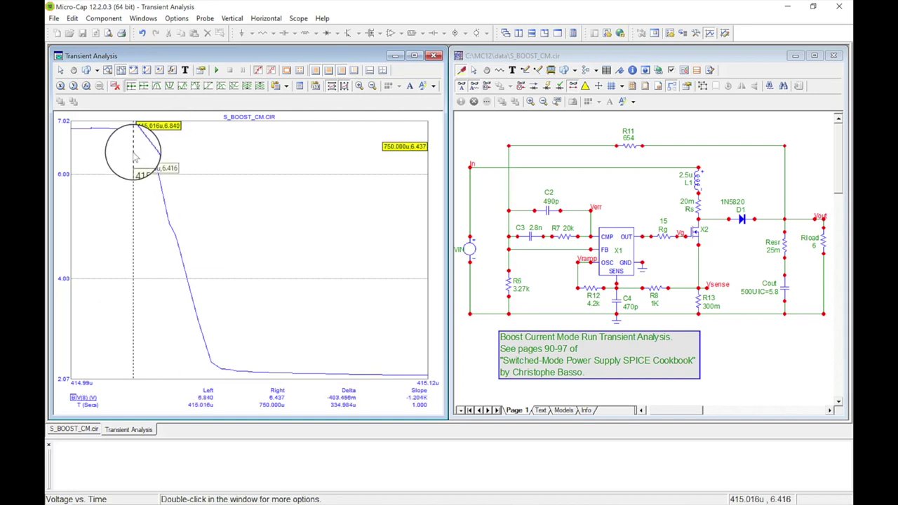
drag(226, 170, 216, 179)
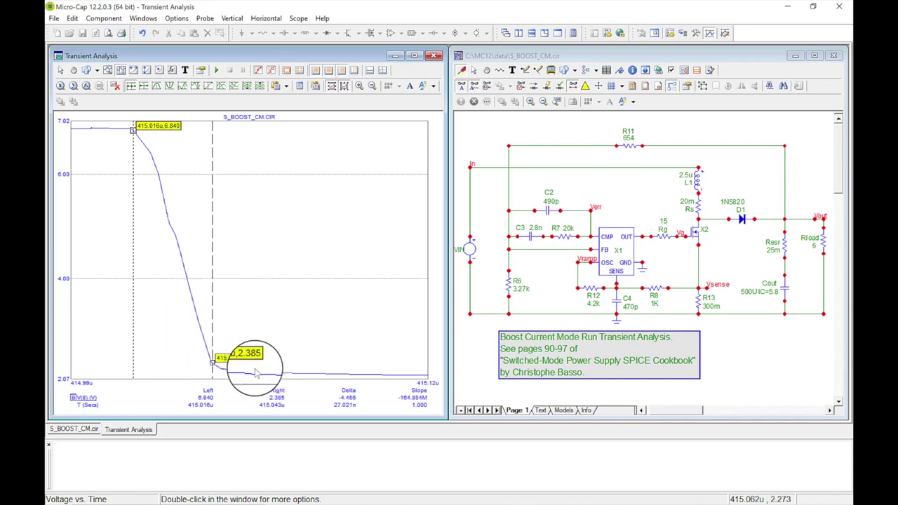
mouse_move(242, 377)
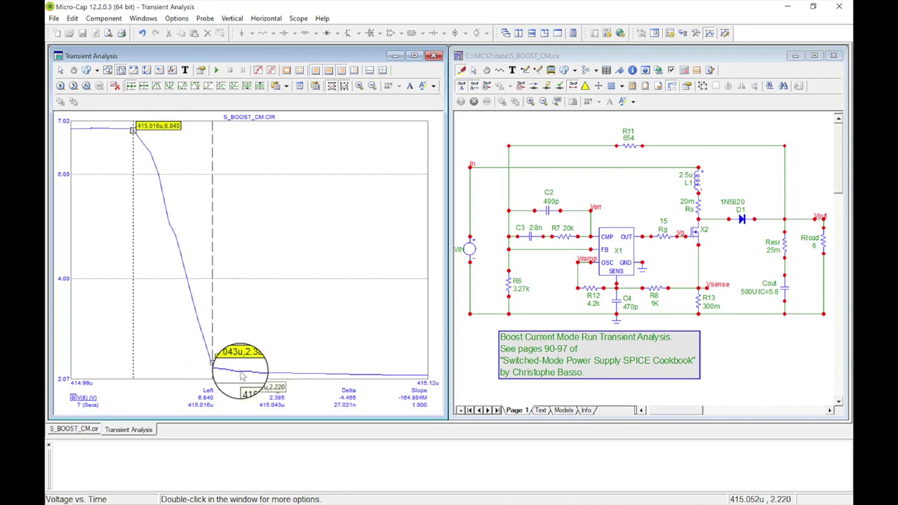
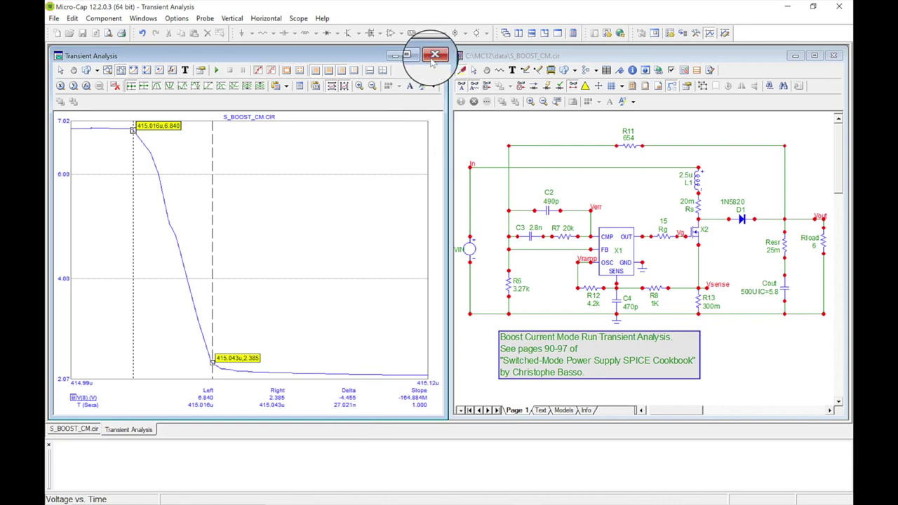
click(434, 57)
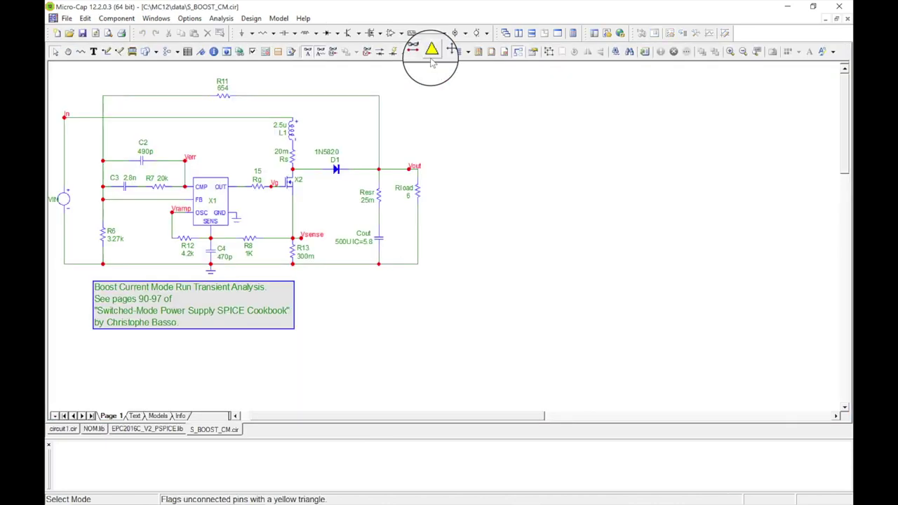
Step: Show the NAME value of MOSFET X2 on the schematic
double_click(291, 184)
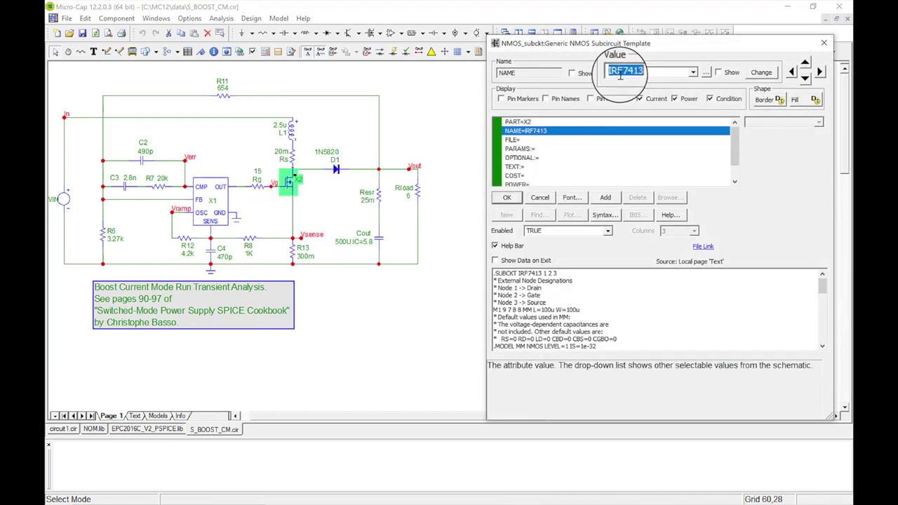
click(719, 74)
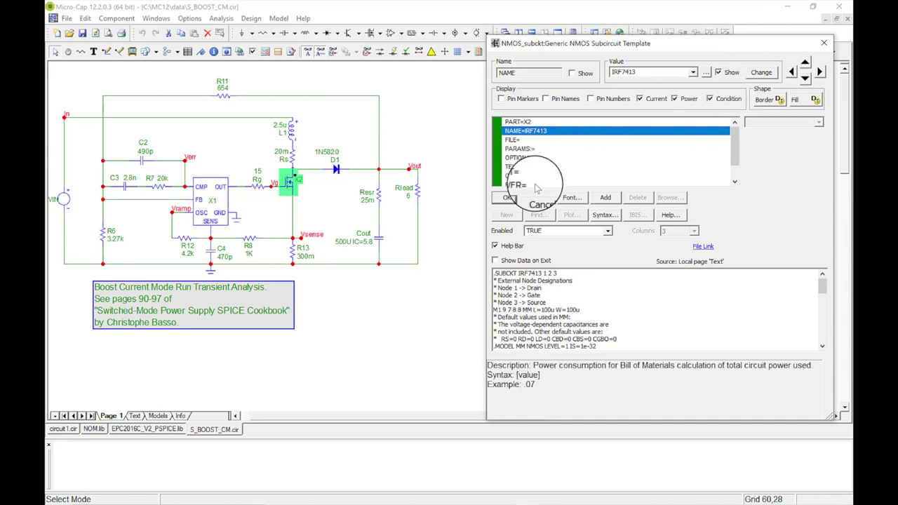
click(509, 197)
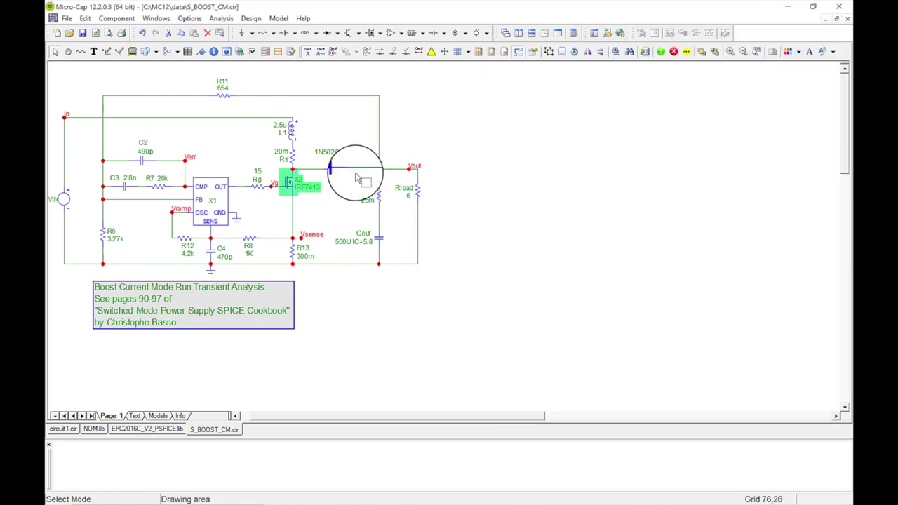
click(323, 205)
drag(297, 203, 317, 198)
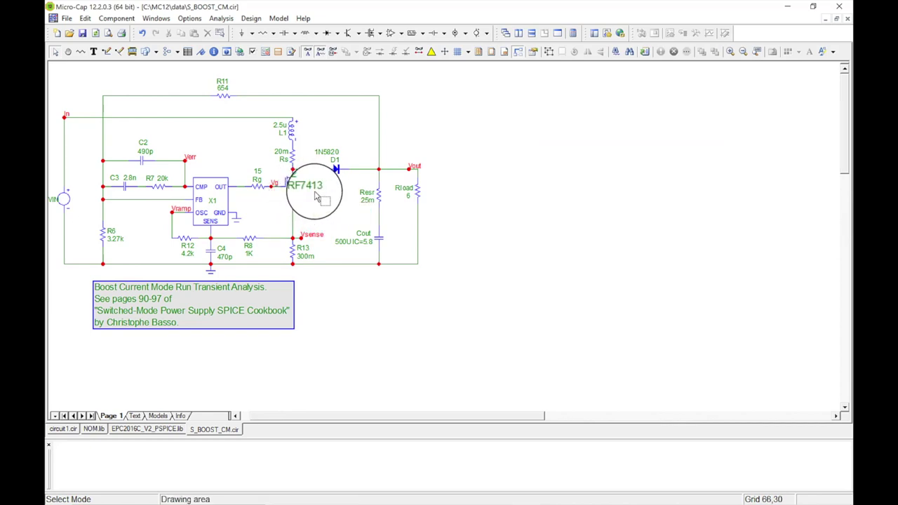
mouse_move(317, 197)
mouse_down()
mouse_move(322, 155)
mouse_move(317, 203)
mouse_move(310, 181)
mouse_move(319, 199)
mouse_up()
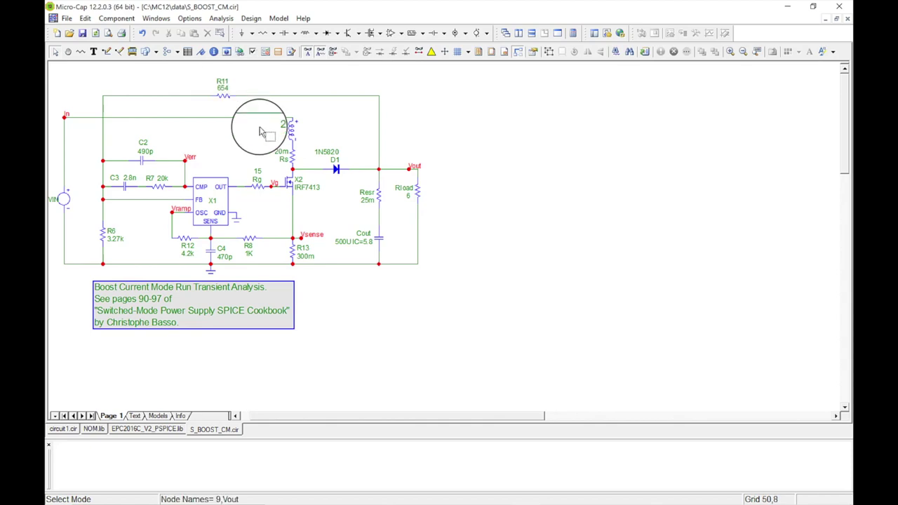
Step: Cut MOSFET X2 out of the boost converter schematic
click(291, 184)
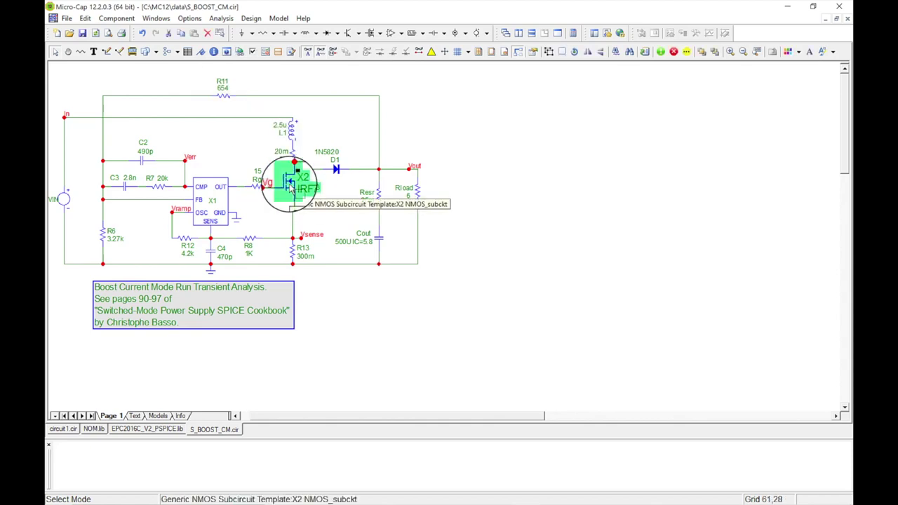
right_click(294, 185)
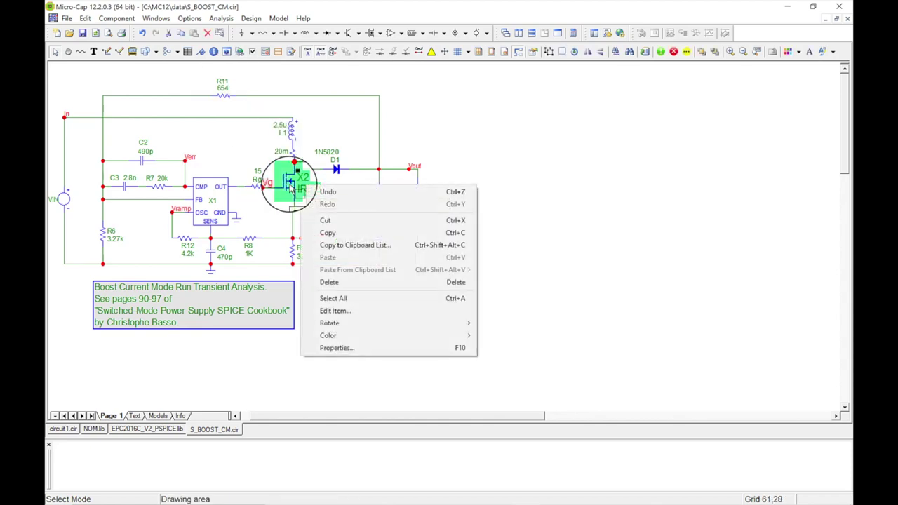
click(333, 221)
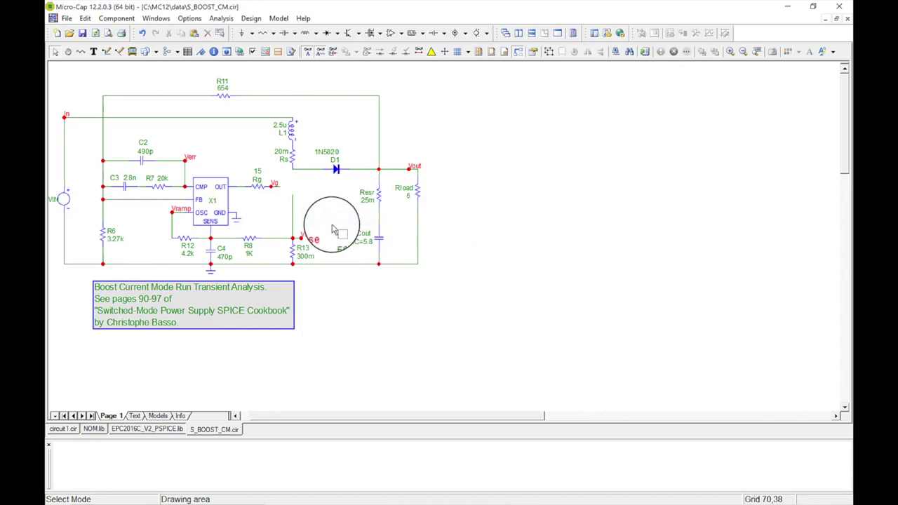
Step: Search the component library for parts whose names begin with epc2016
click(117, 19)
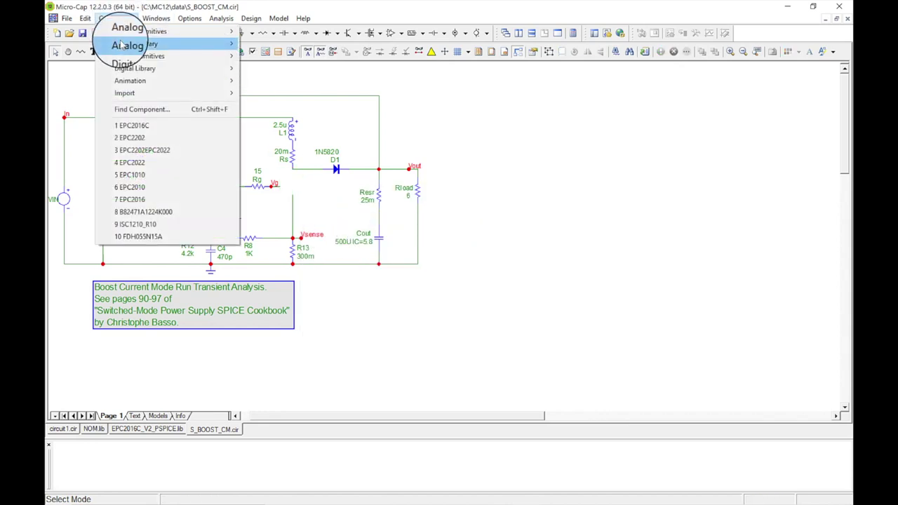
mouse_move(122, 46)
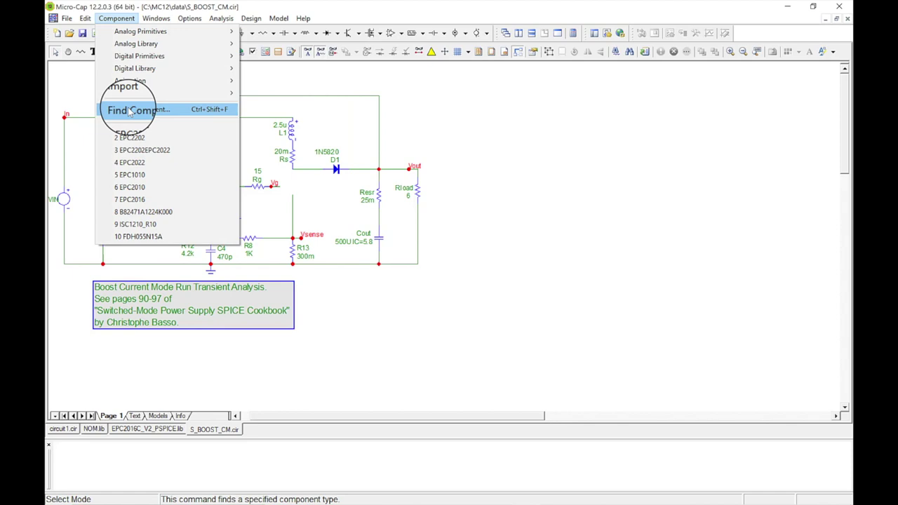
click(130, 113)
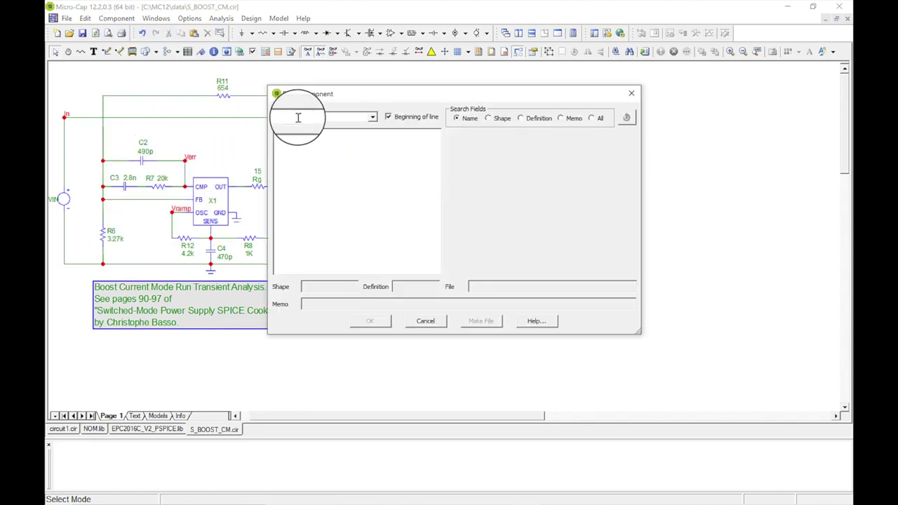
text(epc)
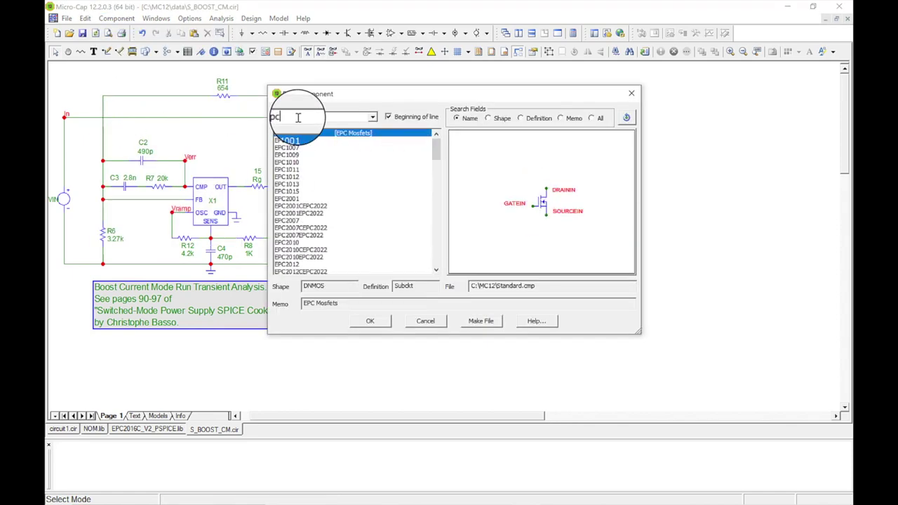
text(2)
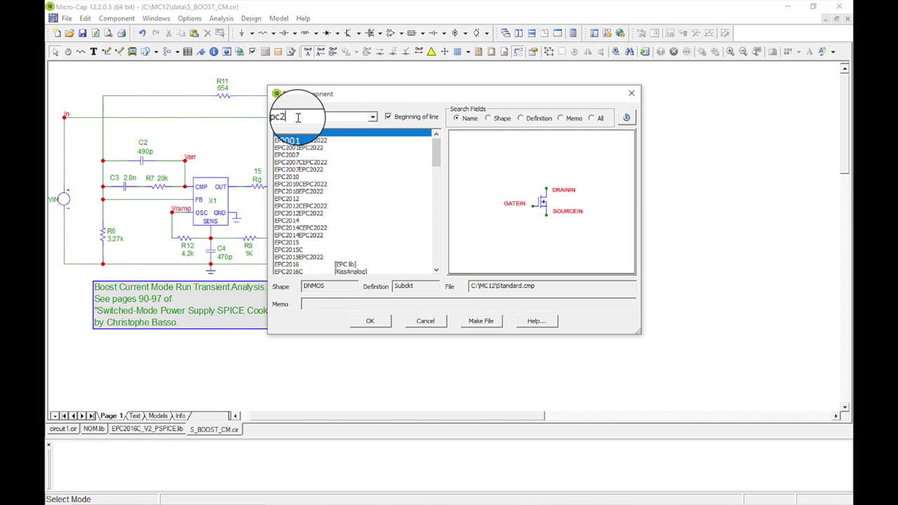
text(01)
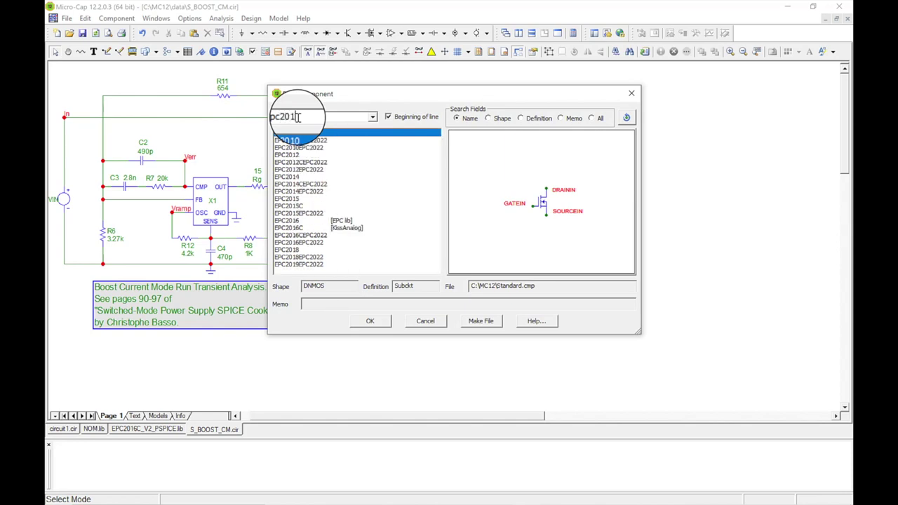
text(6)
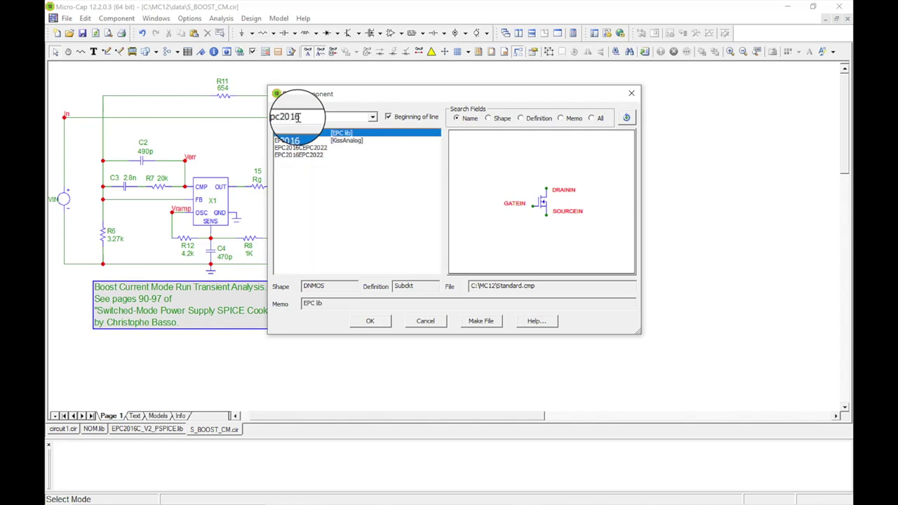
Step: Place the KissAnalog EPC2016C part in the gap left by the removed MOSFET, wired to Vg, and inspect its attributes and subcircuit model
click(351, 143)
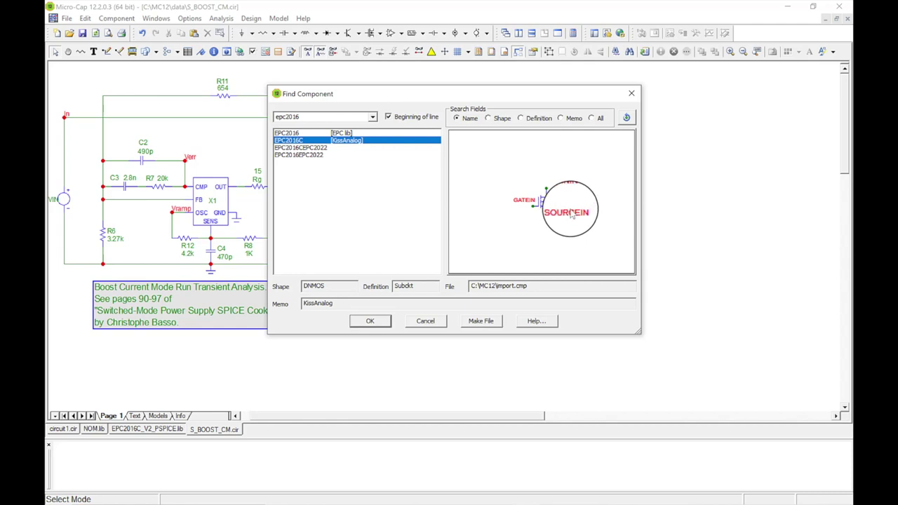
click(370, 322)
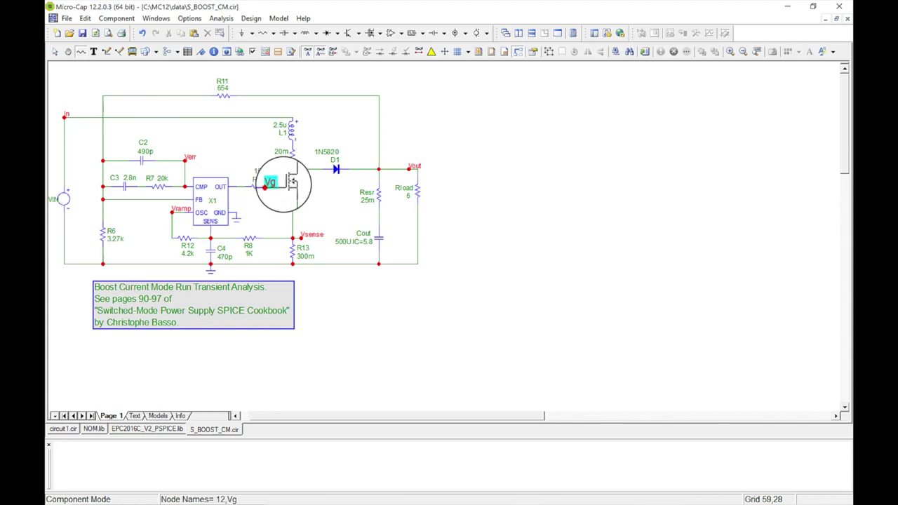
click(284, 184)
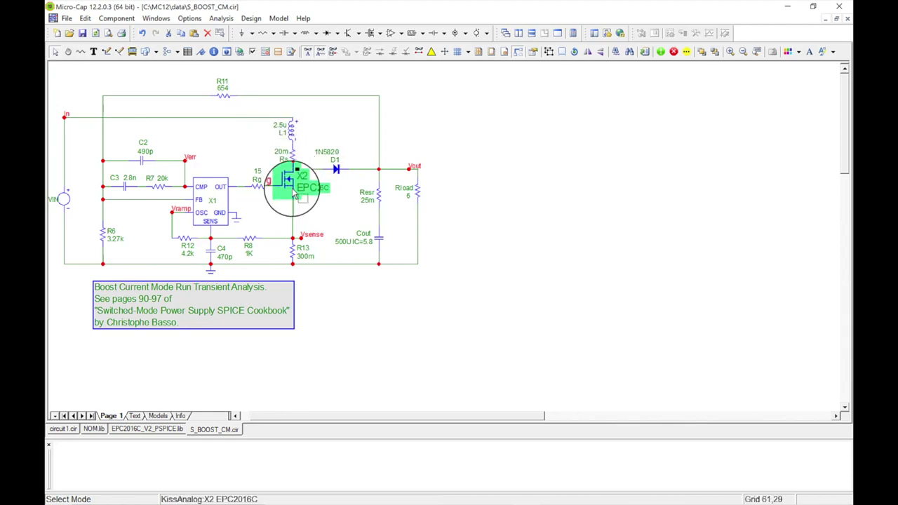
click(326, 210)
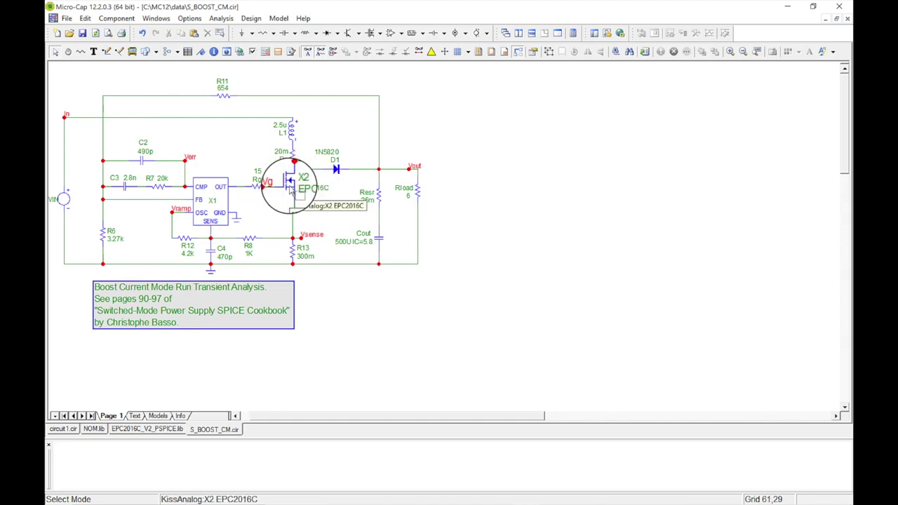
double_click(290, 188)
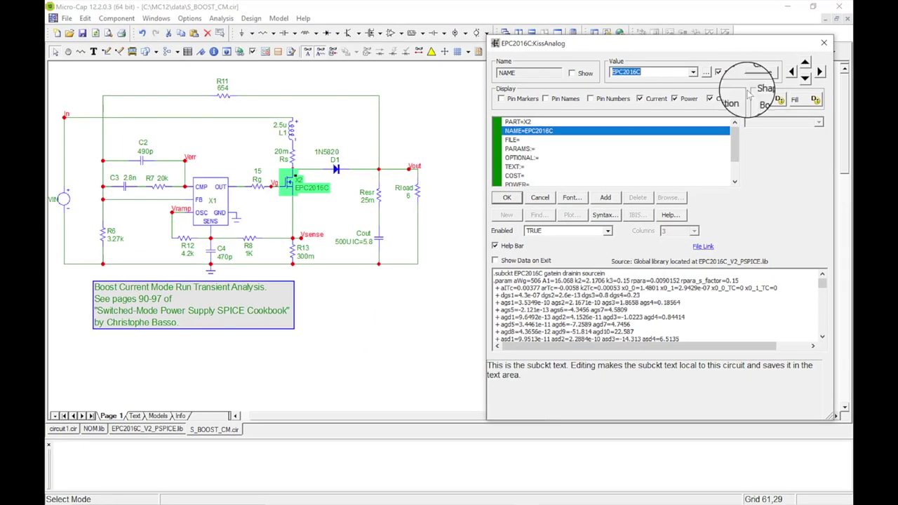
click(824, 42)
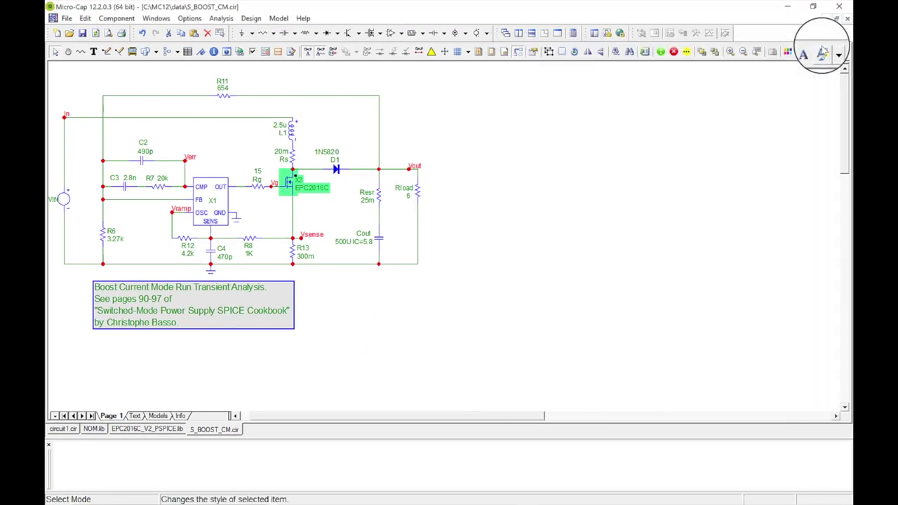
Step: Run a Probe Transient analysis with the EPC2016C in the circuit and plot the voltage at its drain node
click(222, 18)
click(252, 159)
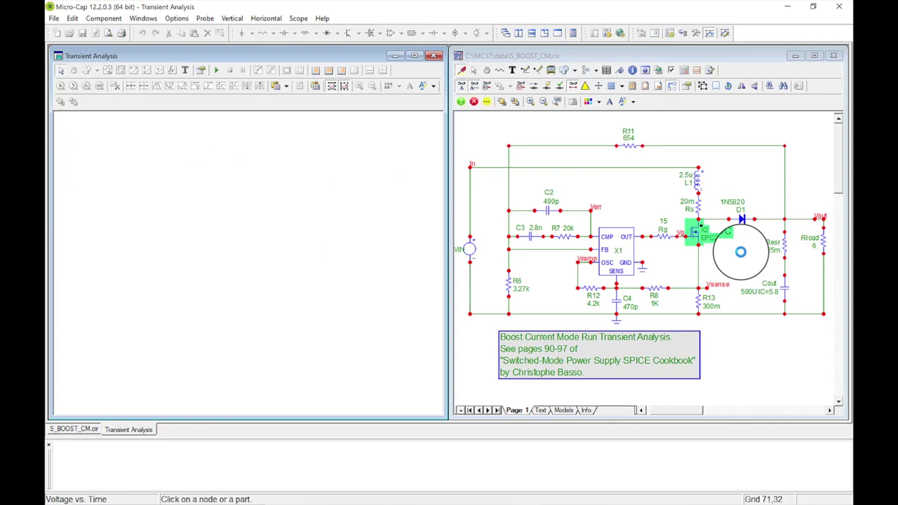
click(717, 222)
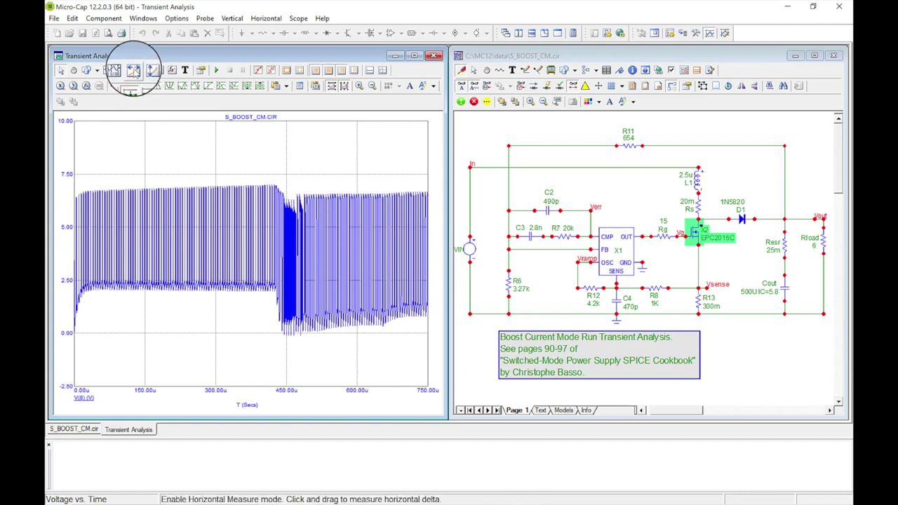
Step: Measure the fall time of the drain-voltage edge near 340u with cursors at its start and end
click(107, 70)
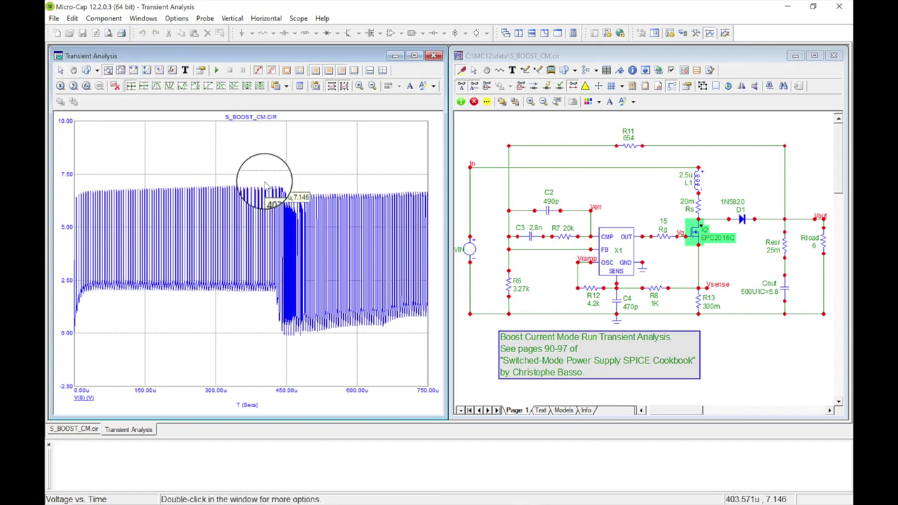
drag(244, 216, 240, 301)
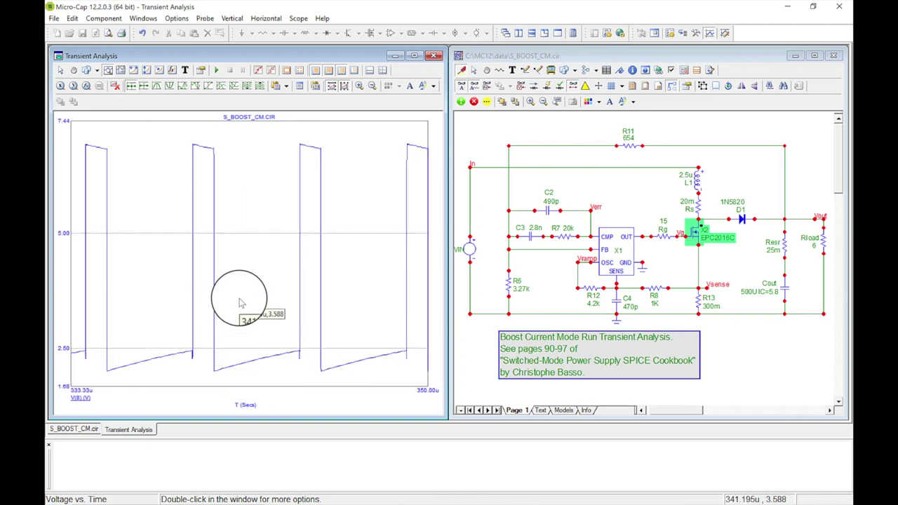
drag(208, 133, 219, 380)
mouse_move(267, 132)
mouse_down()
mouse_move(270, 316)
mouse_move(287, 381)
mouse_up()
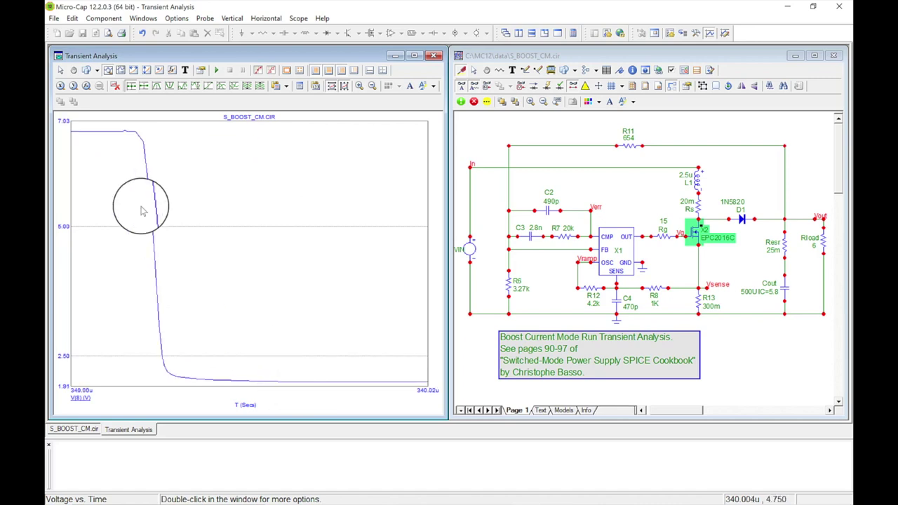
mouse_move(127, 124)
mouse_down()
mouse_move(160, 211)
mouse_move(188, 382)
mouse_up()
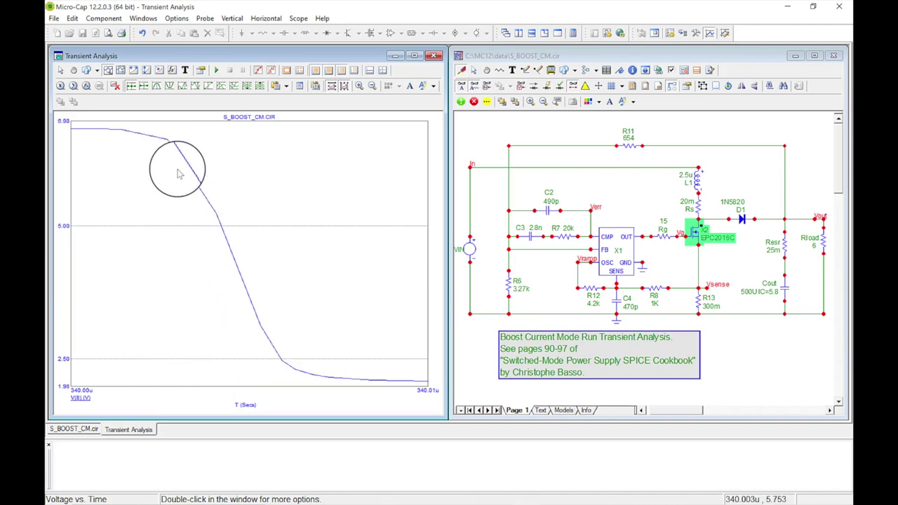
click(120, 71)
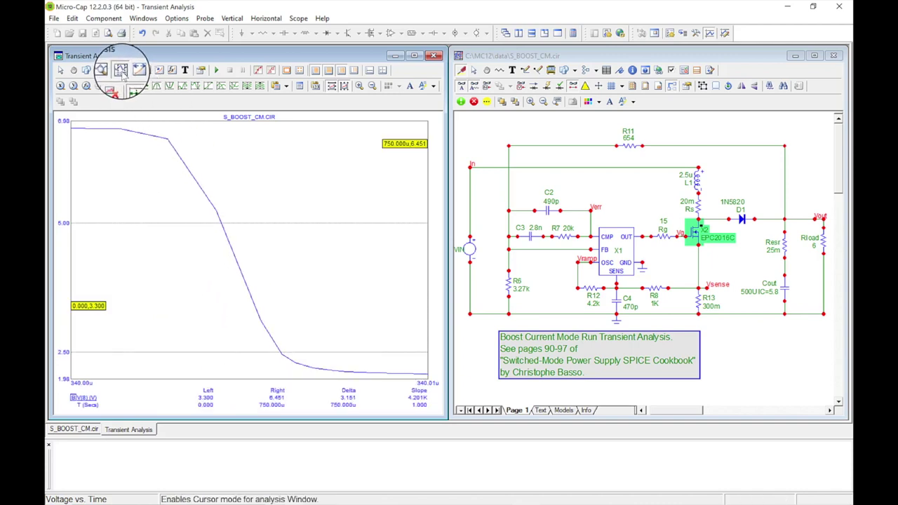
mouse_move(160, 131)
mouse_down()
mouse_move(171, 136)
mouse_move(133, 135)
mouse_move(142, 135)
mouse_up()
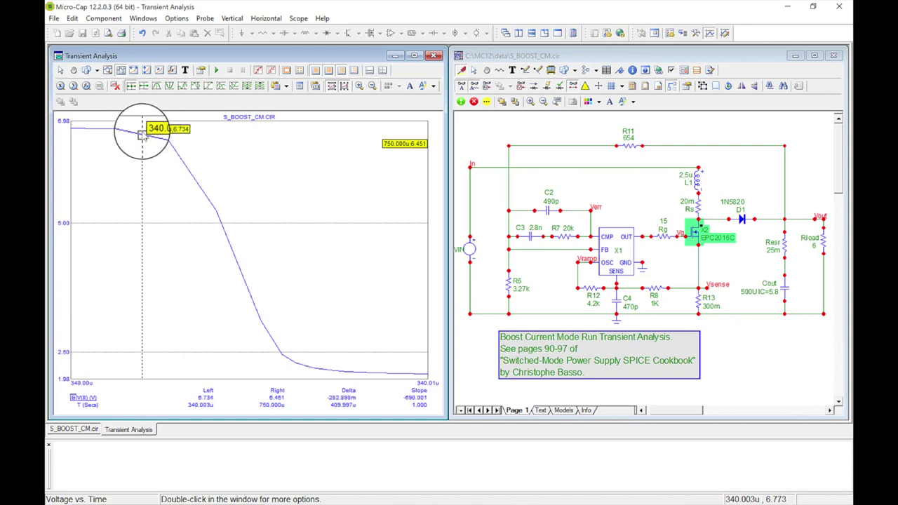
right_click(296, 257)
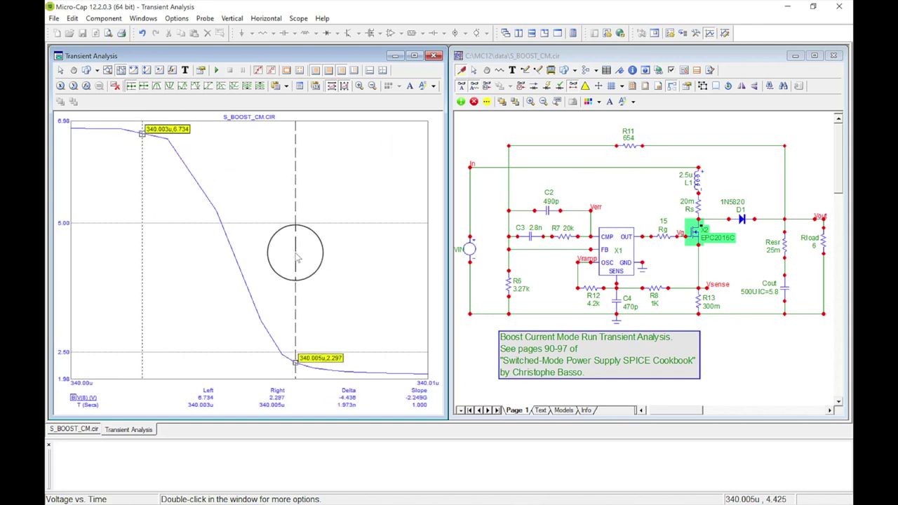
right_click(293, 258)
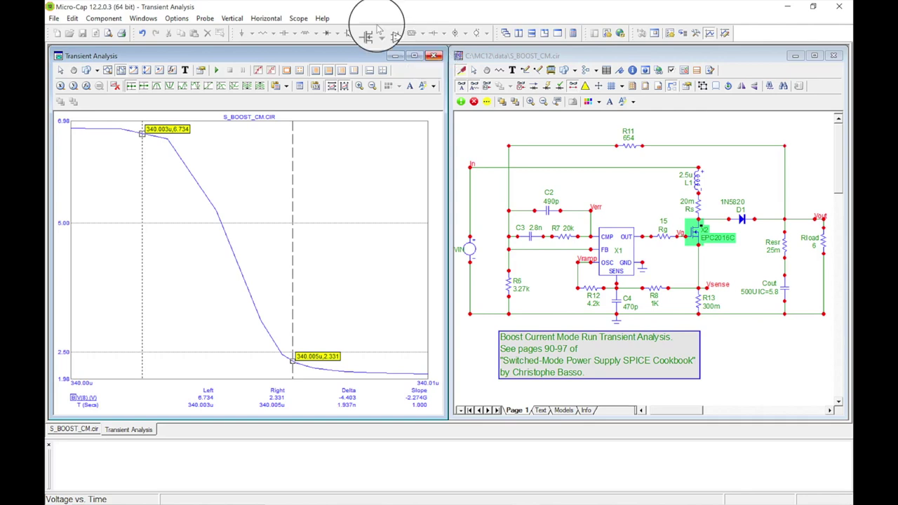
Step: Start the built-in Adding New Parts demo
click(321, 19)
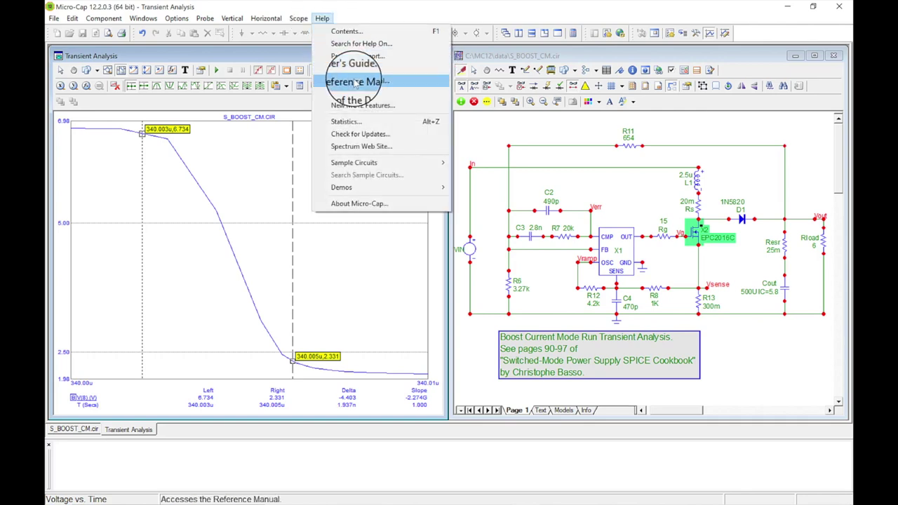
mouse_move(379, 188)
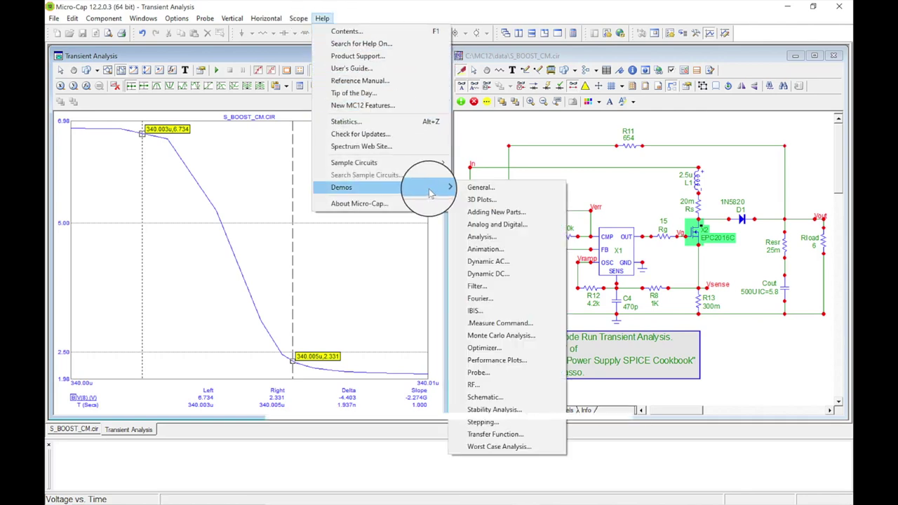
click(484, 212)
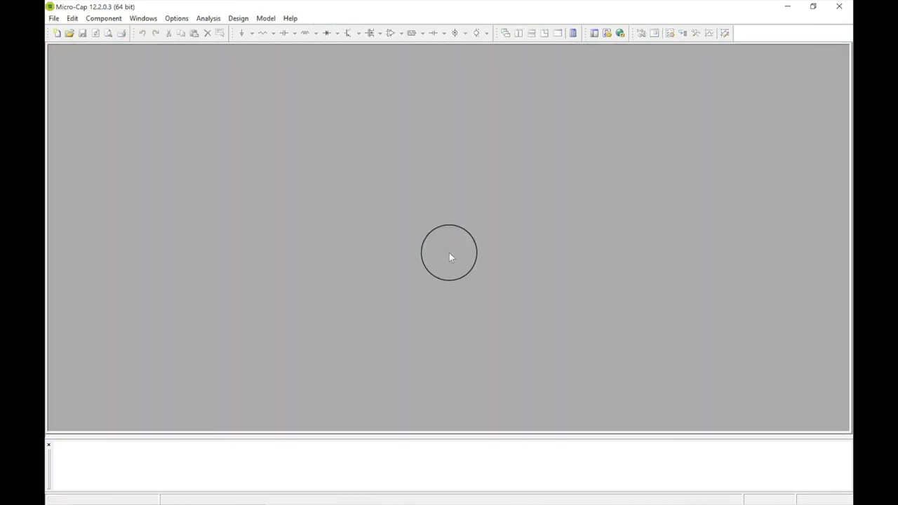